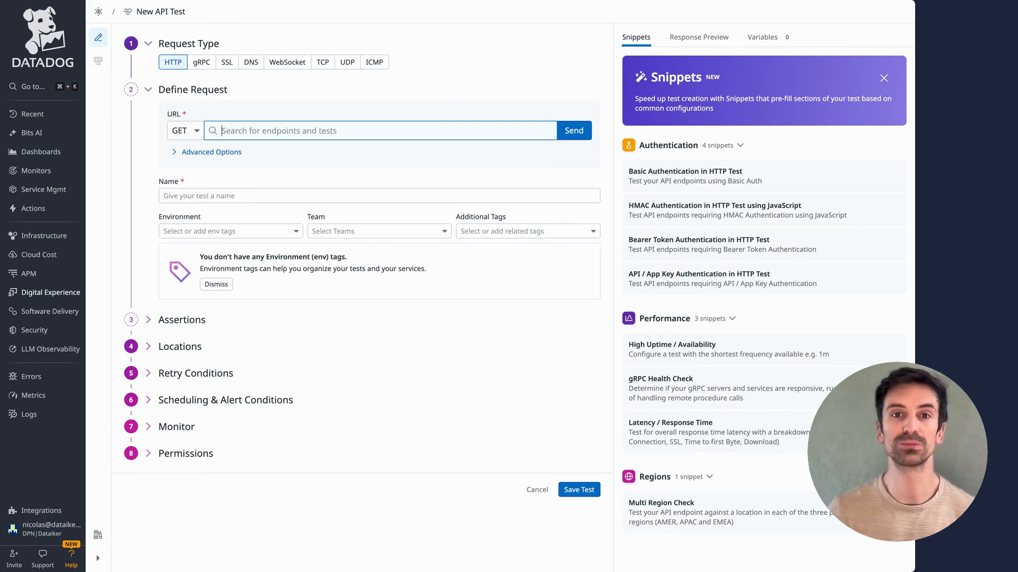
# Check the request's advanced options and name the test Shopist API Test
pyautogui.click(212, 152)
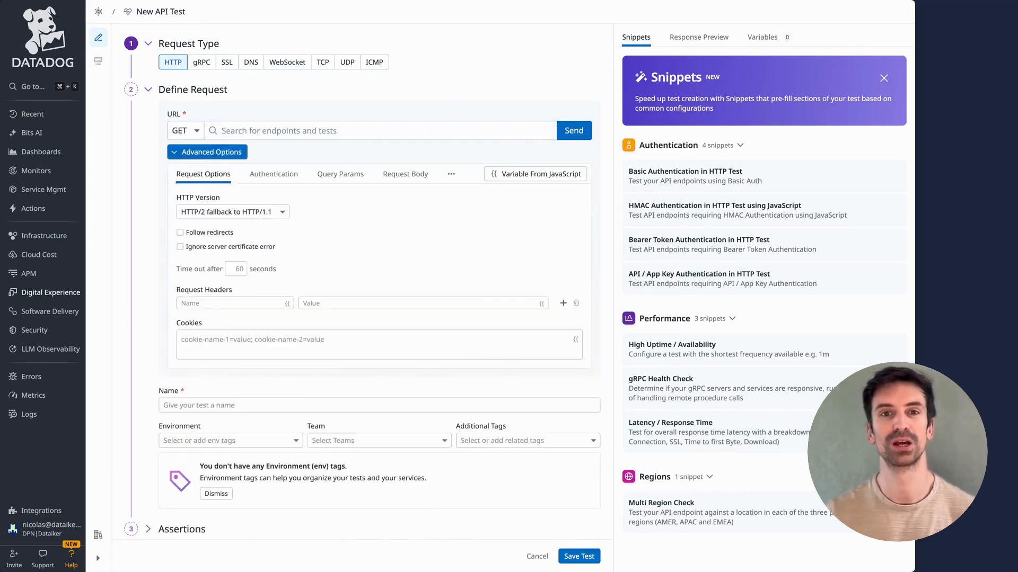
pyautogui.click(208, 152)
pyautogui.click(228, 196)
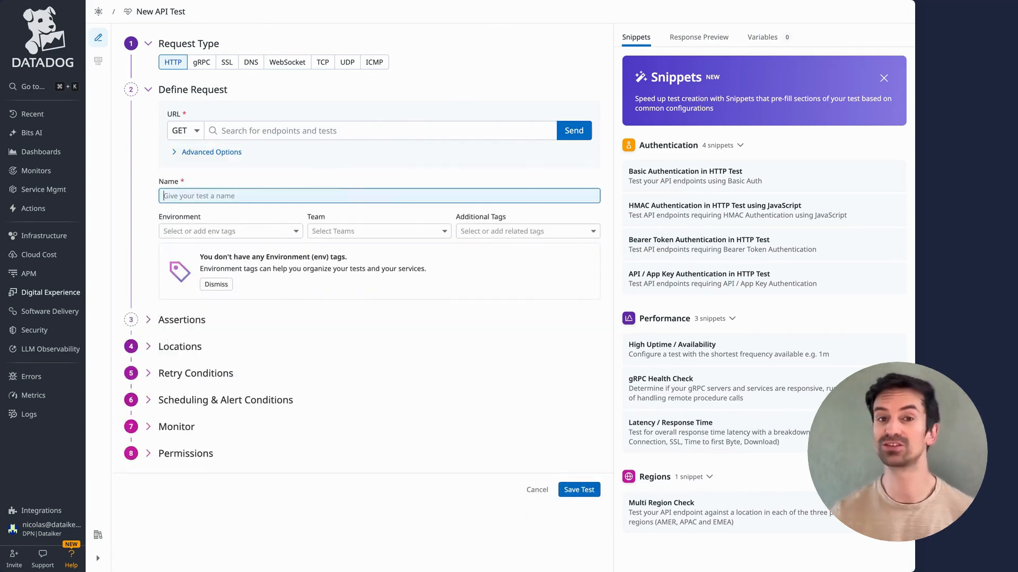
pyautogui.write('Shopist')
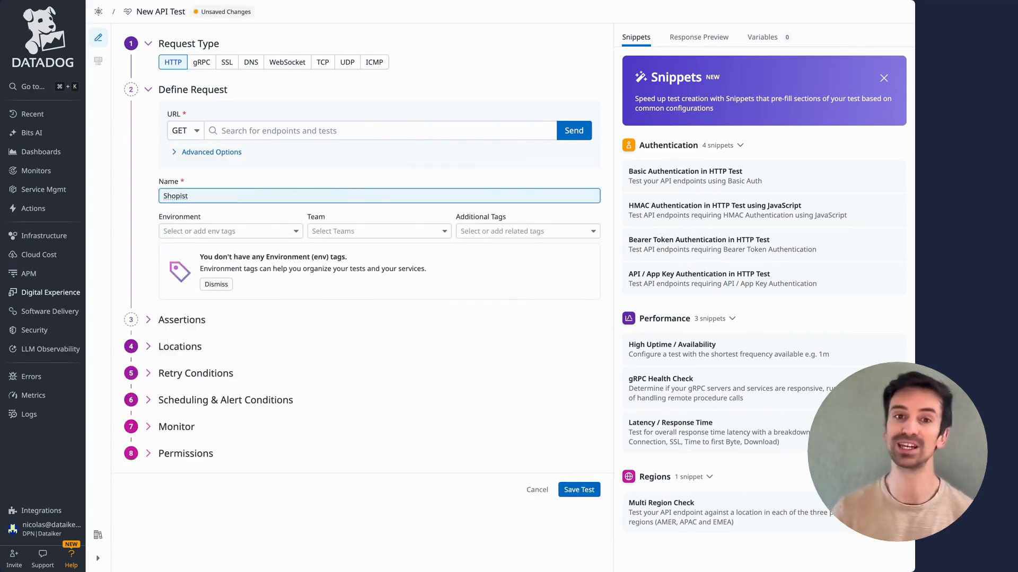
pyautogui.write(' Te API Test')
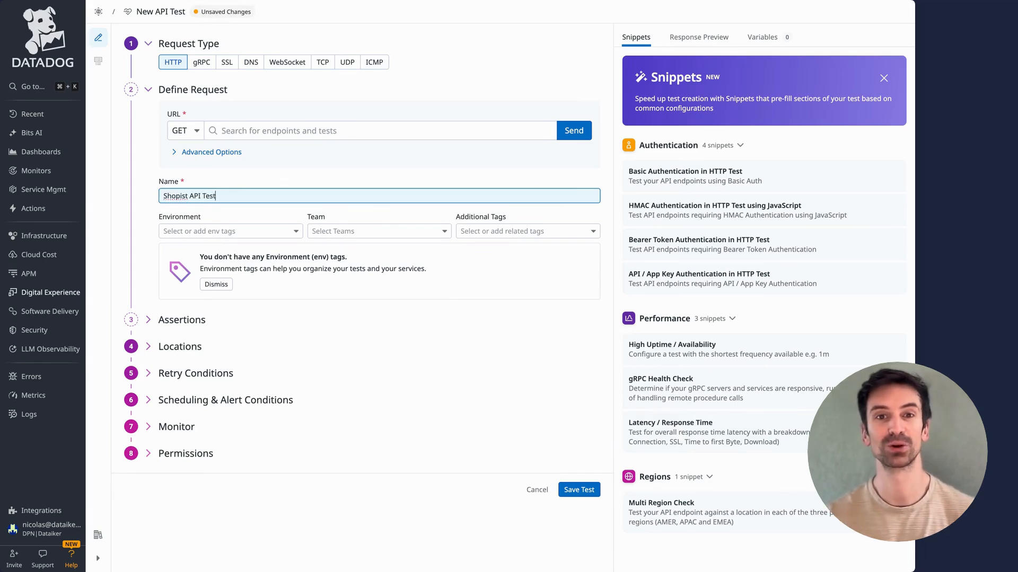
pyautogui.press('super+t')
pyautogui.press('Return')
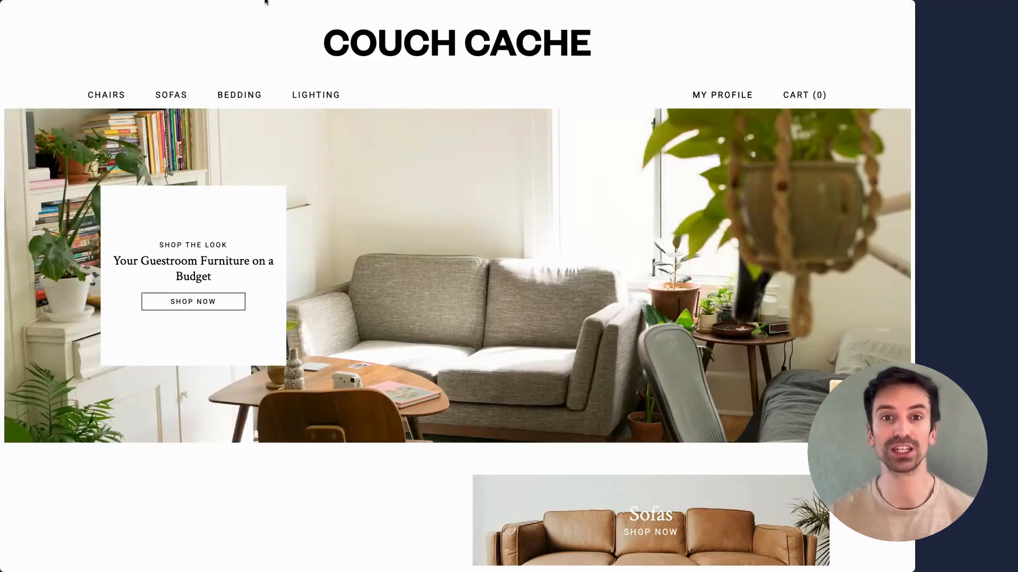
pyautogui.click(265, 1)
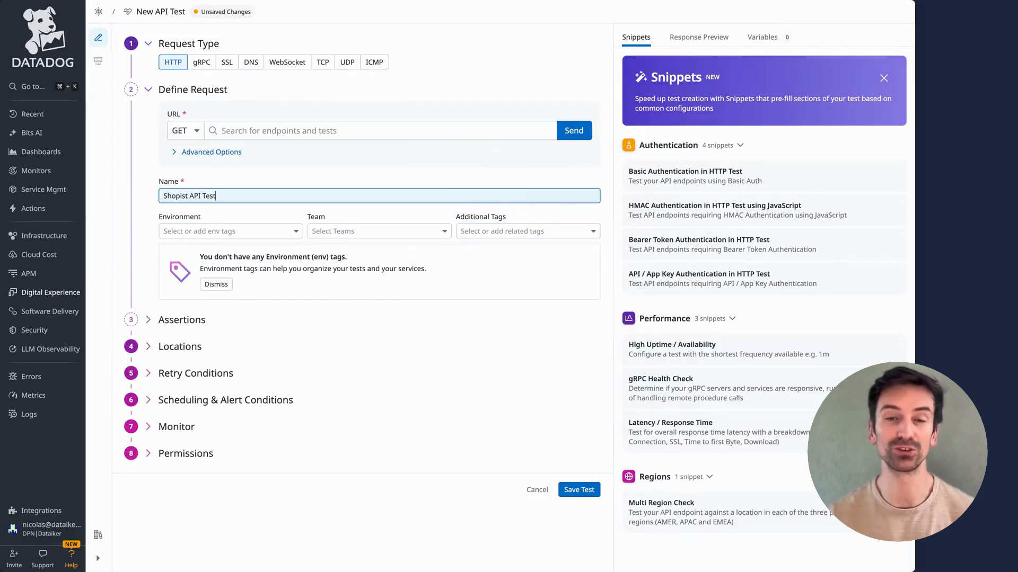
pyautogui.click(223, 130)
pyautogui.write('https://shopist.io/')
pyautogui.click(290, 110)
# Review the available HTTP methods, keep GET and send the request
pyautogui.click(183, 130)
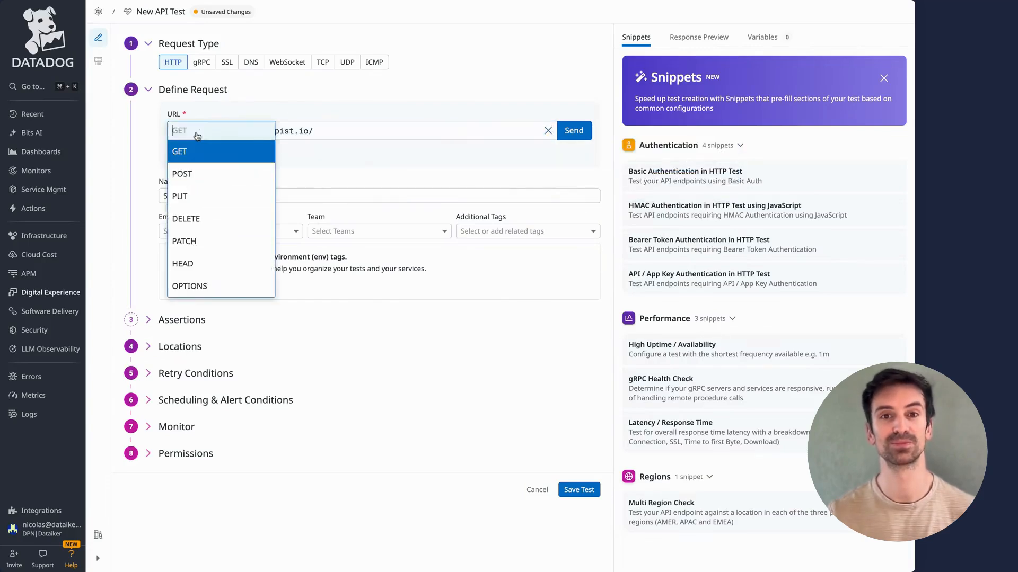
pyautogui.click(228, 111)
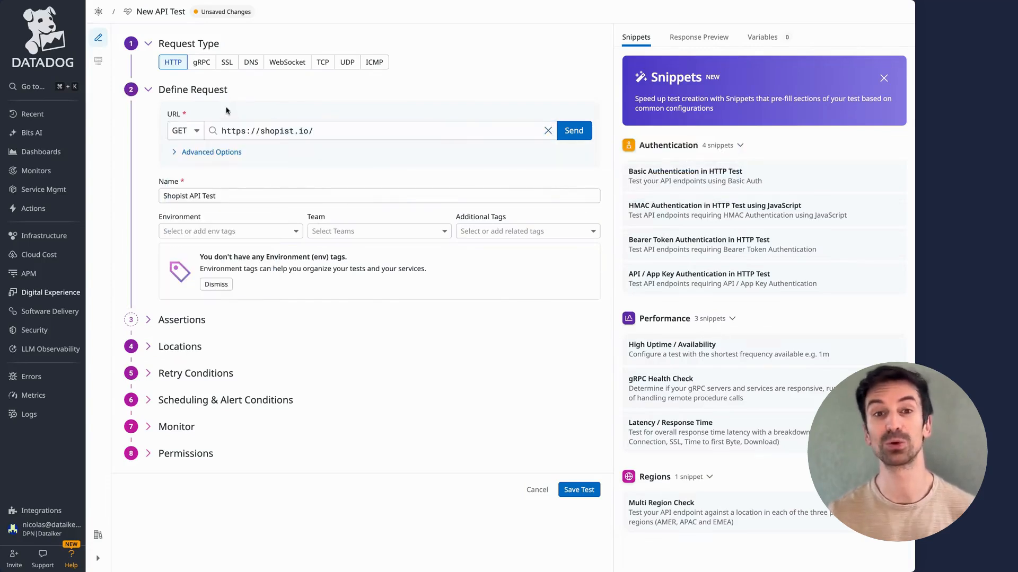
pyautogui.click(574, 130)
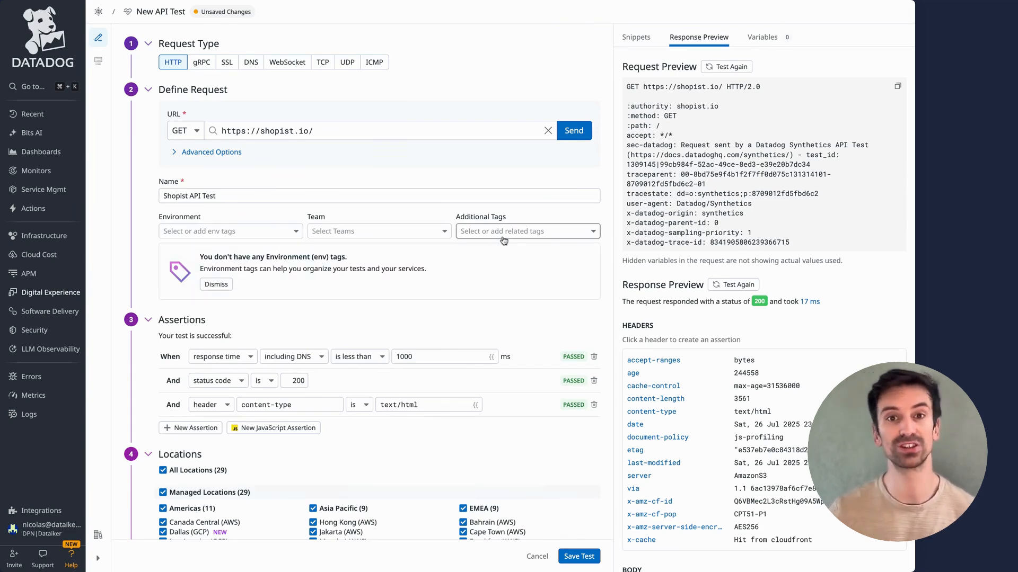
# Add the environment tag prod to the test, and create and assign the team dd_class
pyautogui.click(258, 231)
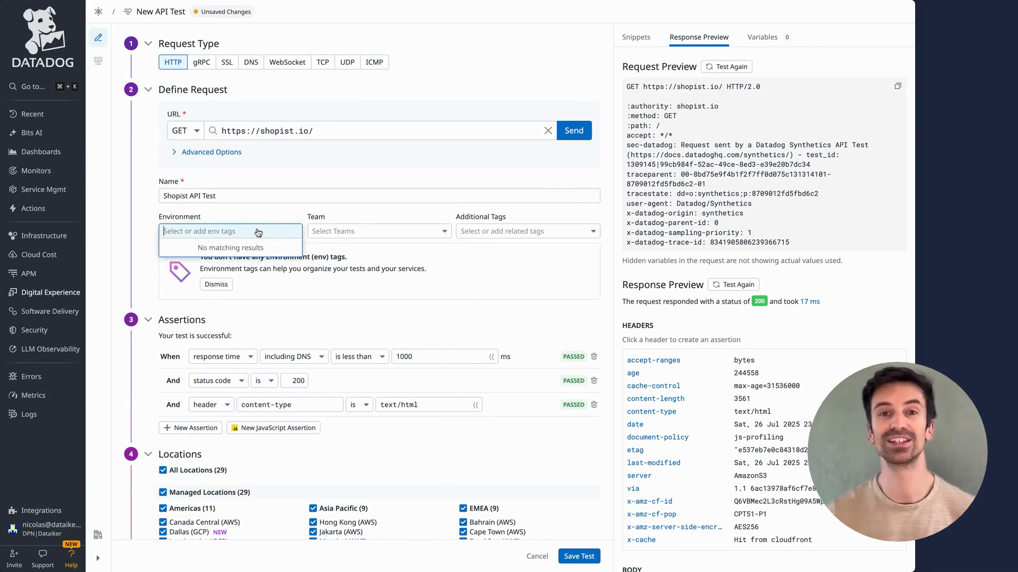
pyautogui.write('prod')
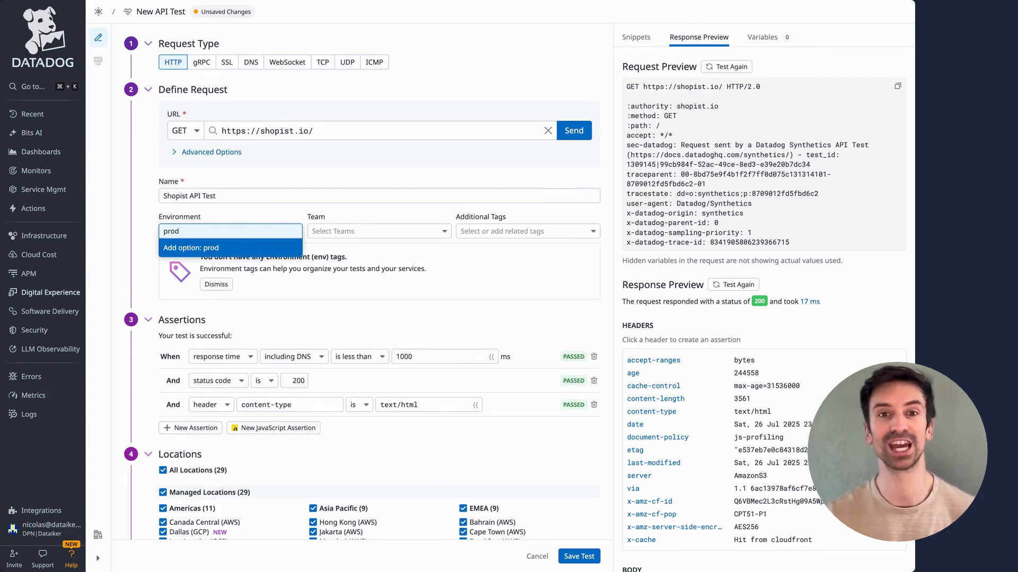
pyautogui.press('Return')
pyautogui.click(365, 232)
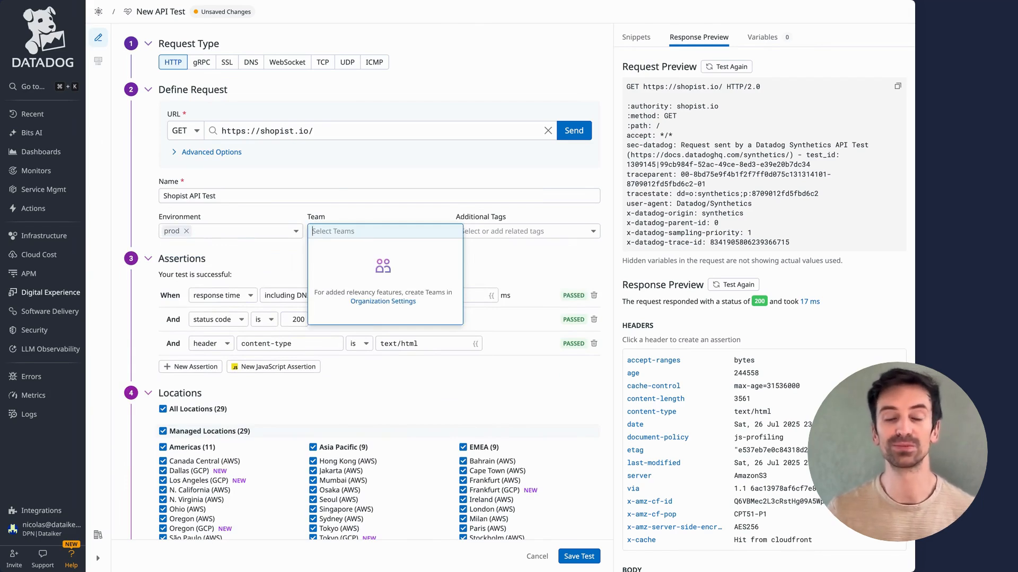
pyautogui.write('dd_clas')
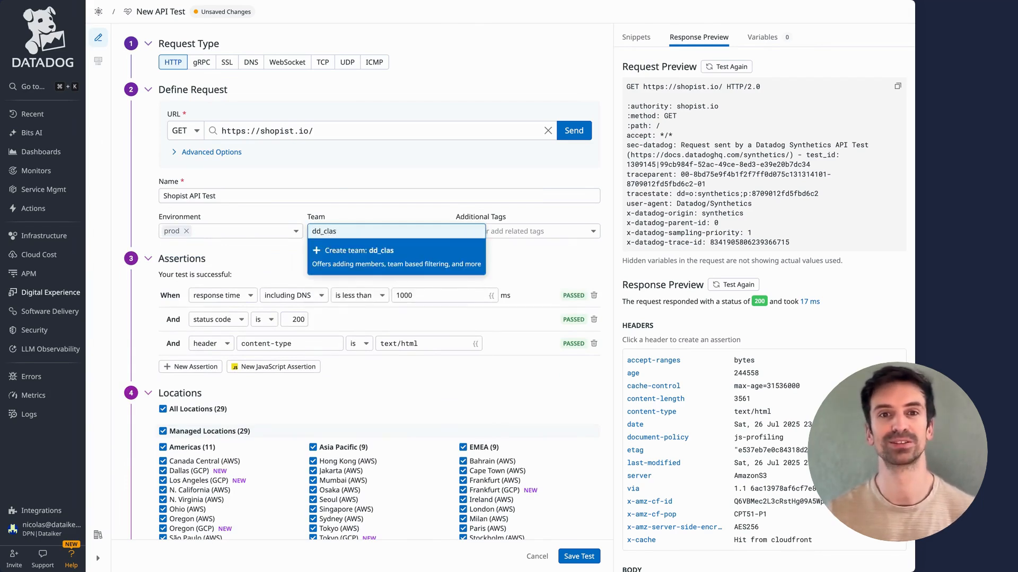
pyautogui.write('s')
pyautogui.press('Return')
pyautogui.click(575, 370)
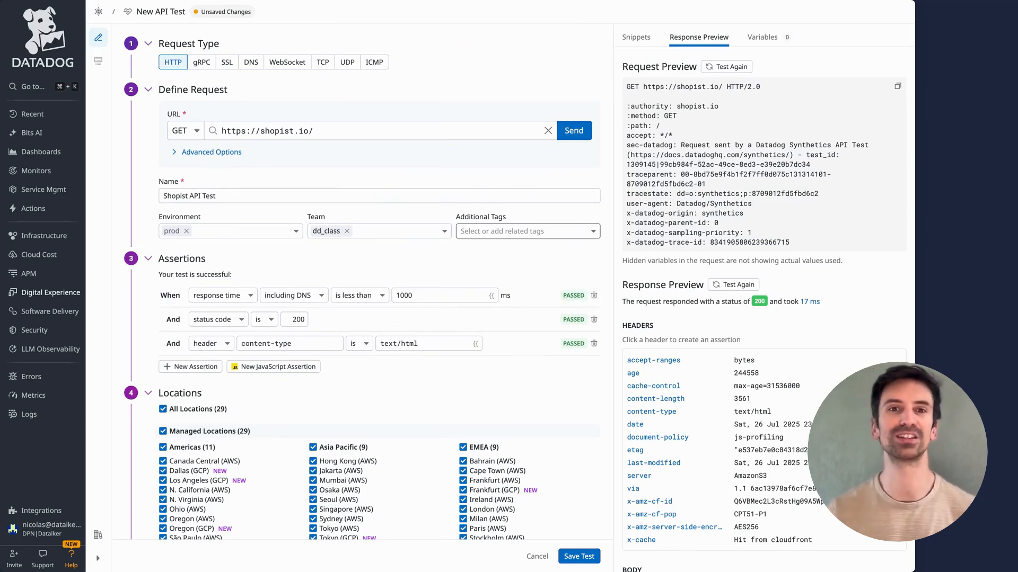
# Add service:shopist as an additional tag on the test
pyautogui.click(527, 231)
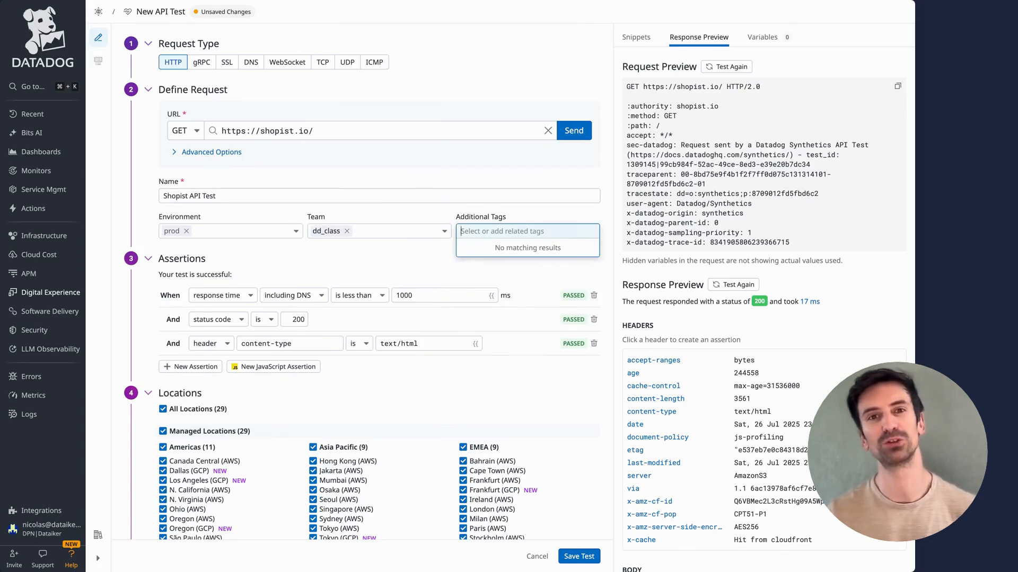
pyautogui.write('serivce')
pyautogui.press('BackSpace')
pyautogui.press('BackSpace')
pyautogui.press('BackSpace')
pyautogui.press('BackSpace')
pyautogui.write('vice')
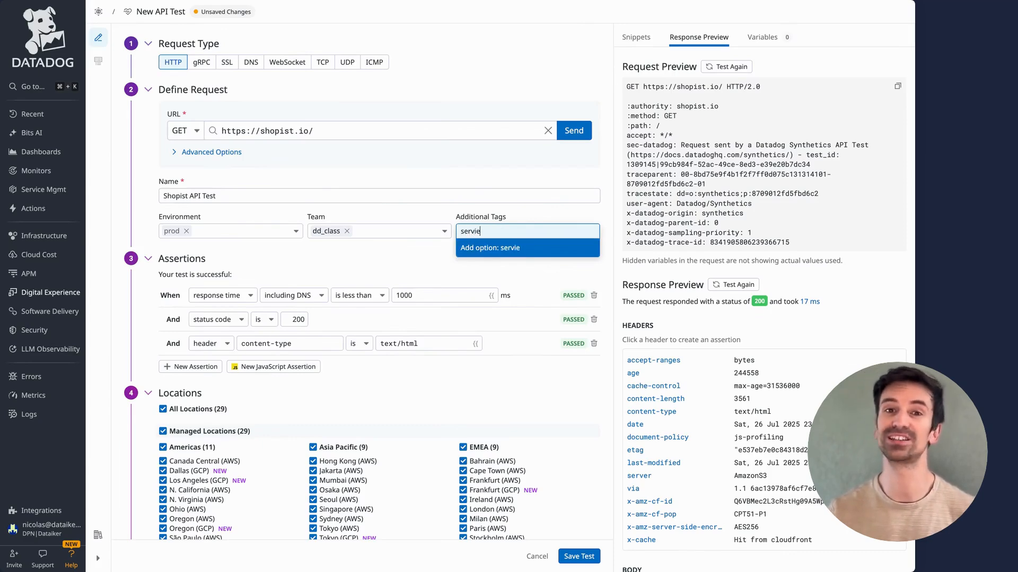
pyautogui.write(':shopist')
pyautogui.press('Return')
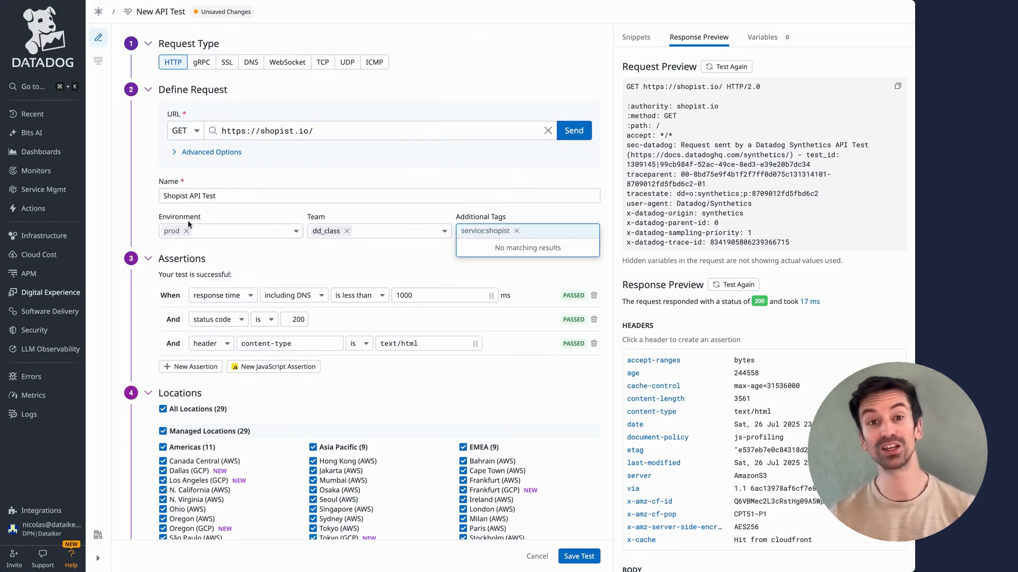
pyautogui.click(446, 212)
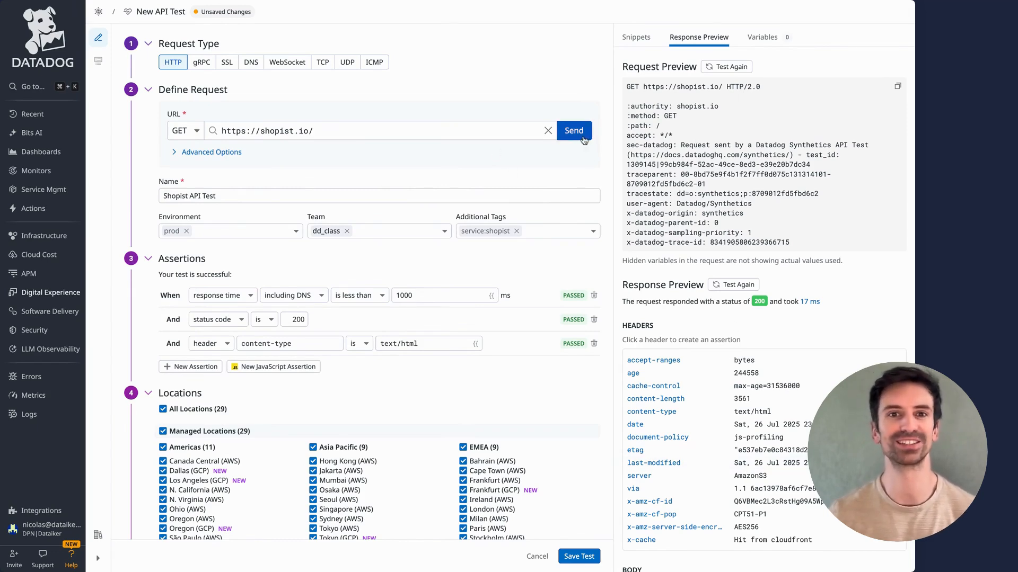
# Add an assertion that the response body contains Shop.ist, using the page title found in the response preview
pyautogui.scroll(-2, 750, 291)
pyautogui.scroll(-3, 713, 419)
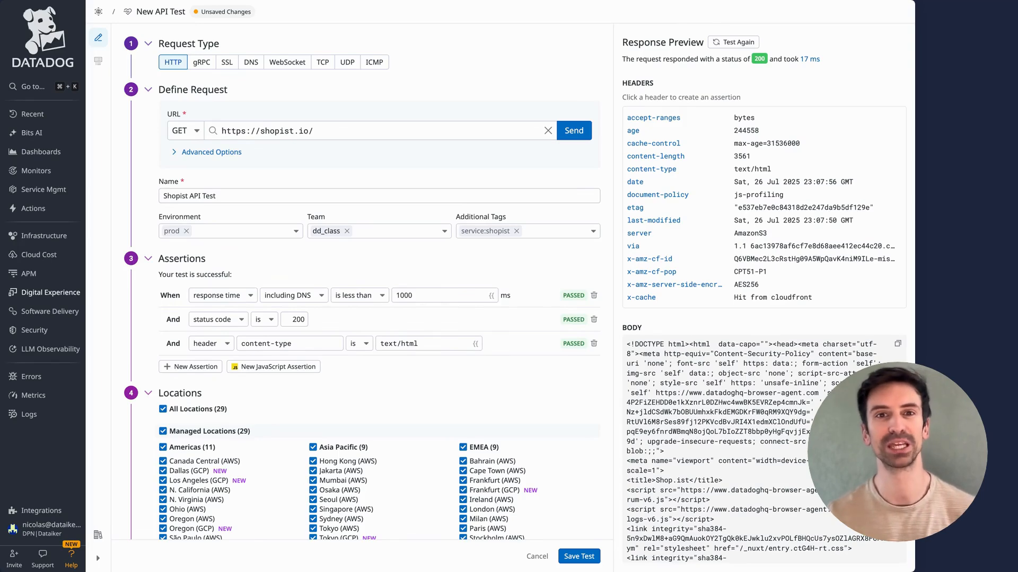
pyautogui.click(192, 367)
pyautogui.click(205, 373)
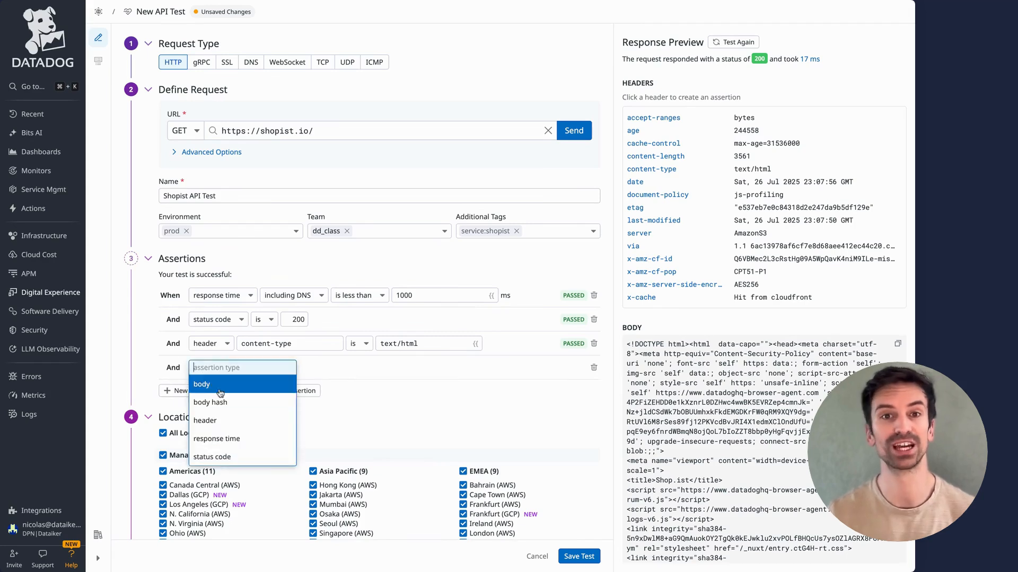
pyautogui.click(222, 392)
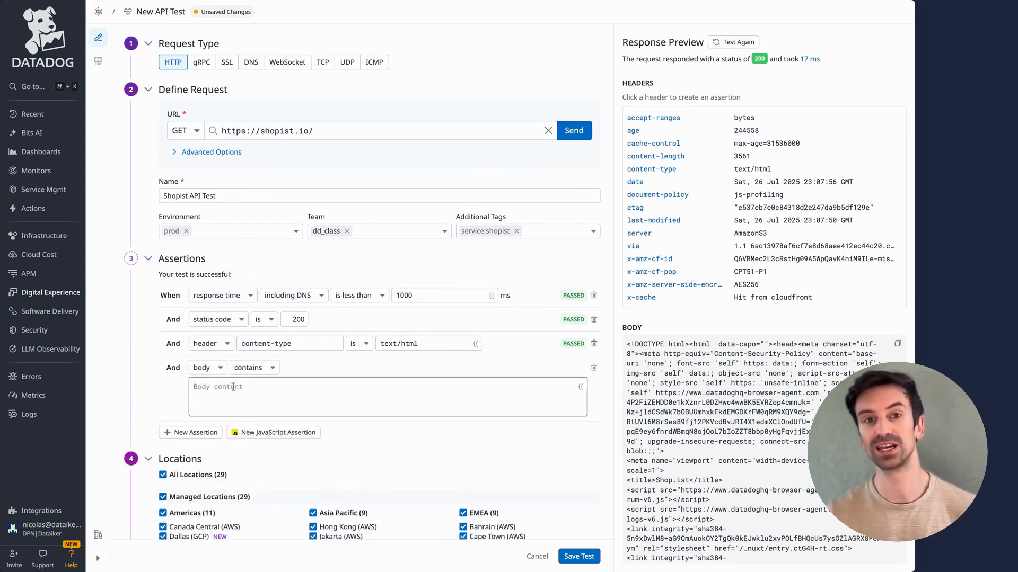
pyautogui.scroll(-3, 696, 463)
pyautogui.scroll(-10, 696, 463)
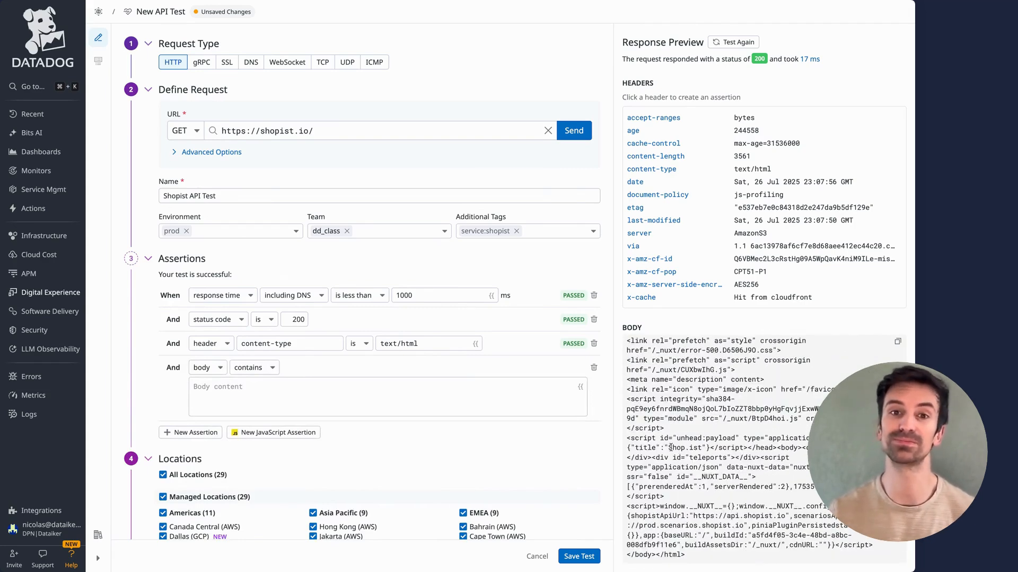
pyautogui.moveTo(671, 448); pyautogui.dragTo(697, 448)
pyautogui.click(427, 386)
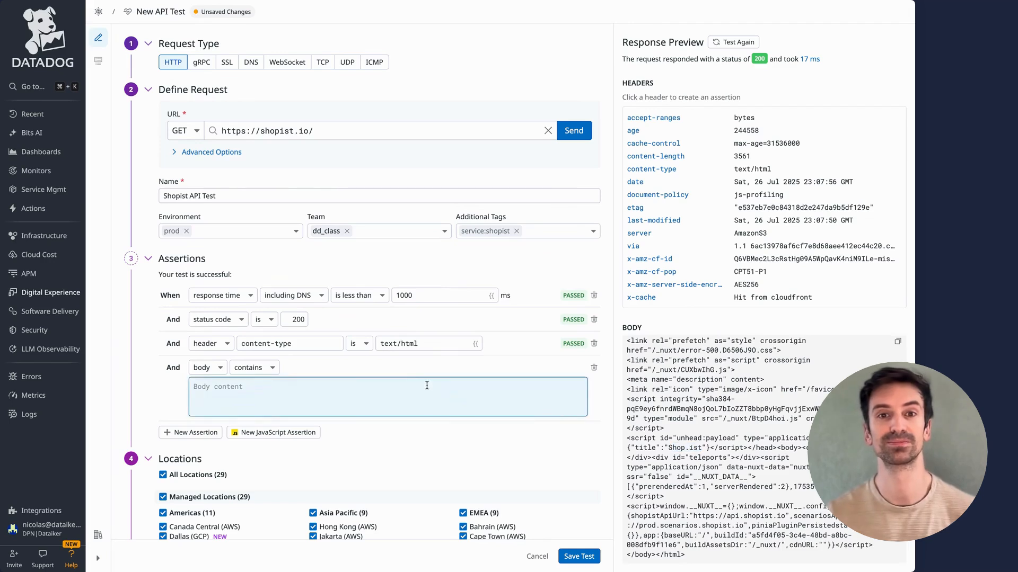
pyautogui.write('Shop.ist')
pyautogui.click(537, 450)
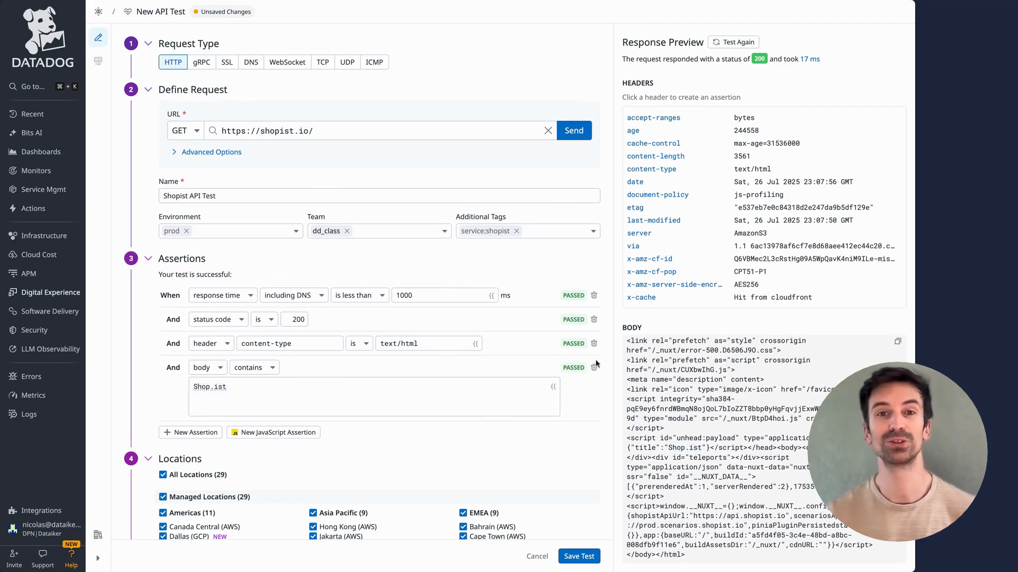
# Try the body assertion with Shopist as its content, and restore the period to make it Shop.ist again
pyautogui.click(407, 385)
pyautogui.click(217, 387)
pyautogui.press('BackSpace')
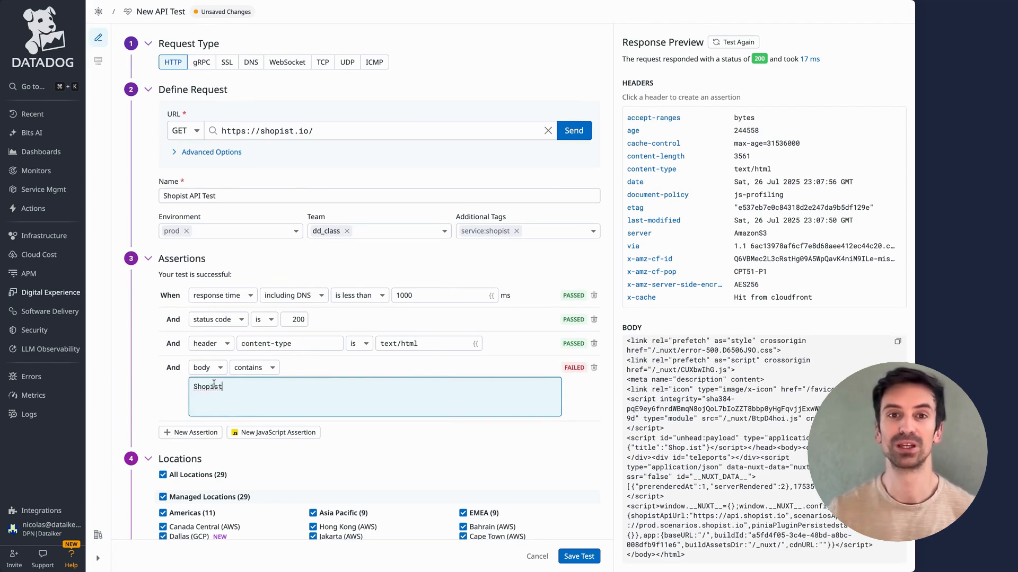
pyautogui.write('.')
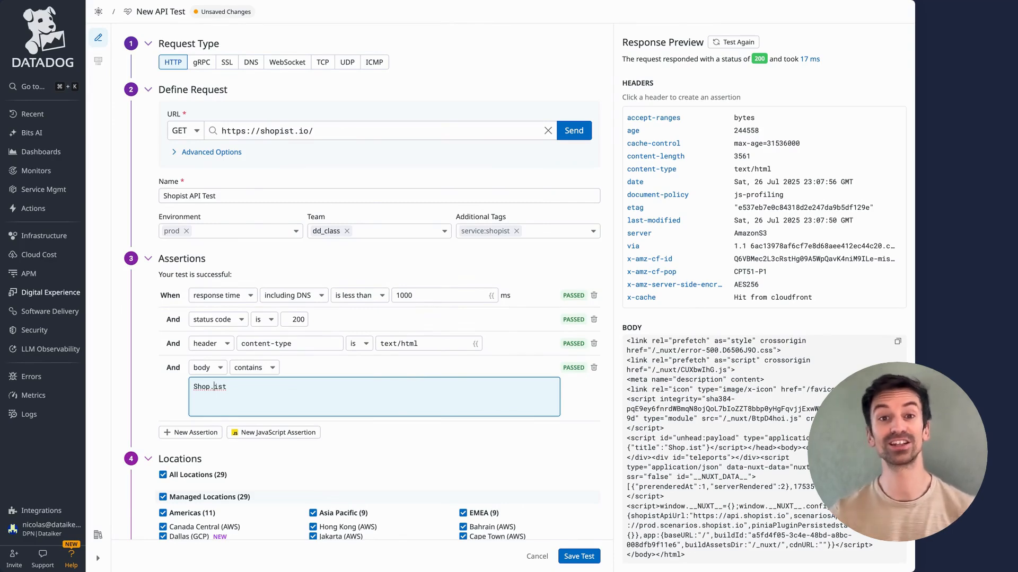
# Limit the test locations to Los Angeles (GCP), Mumbai (AWS) and Frankfurt (AWS), clearing all others
pyautogui.scroll(-1, 214, 370)
pyautogui.scroll(-7, 214, 370)
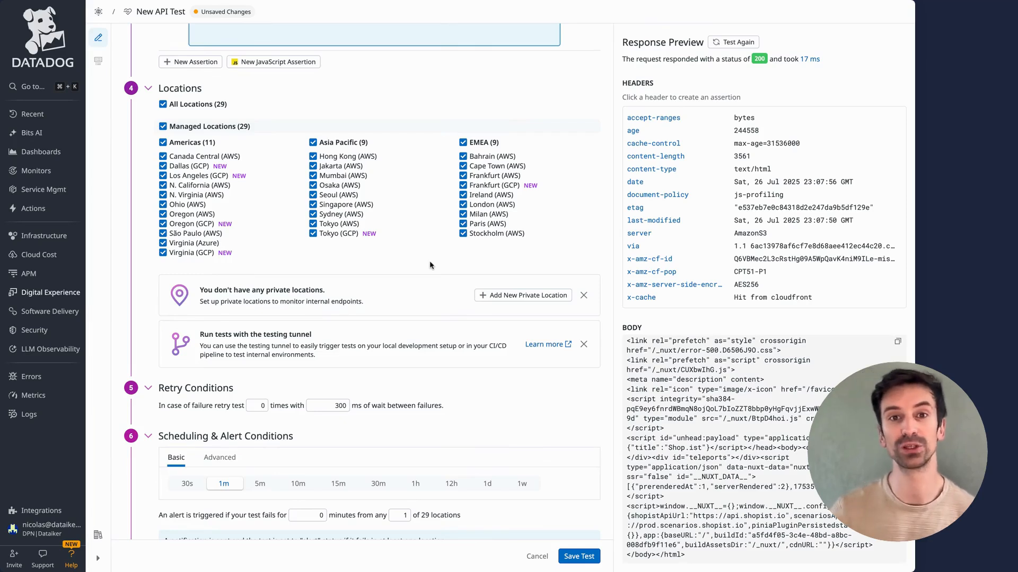
pyautogui.click(196, 108)
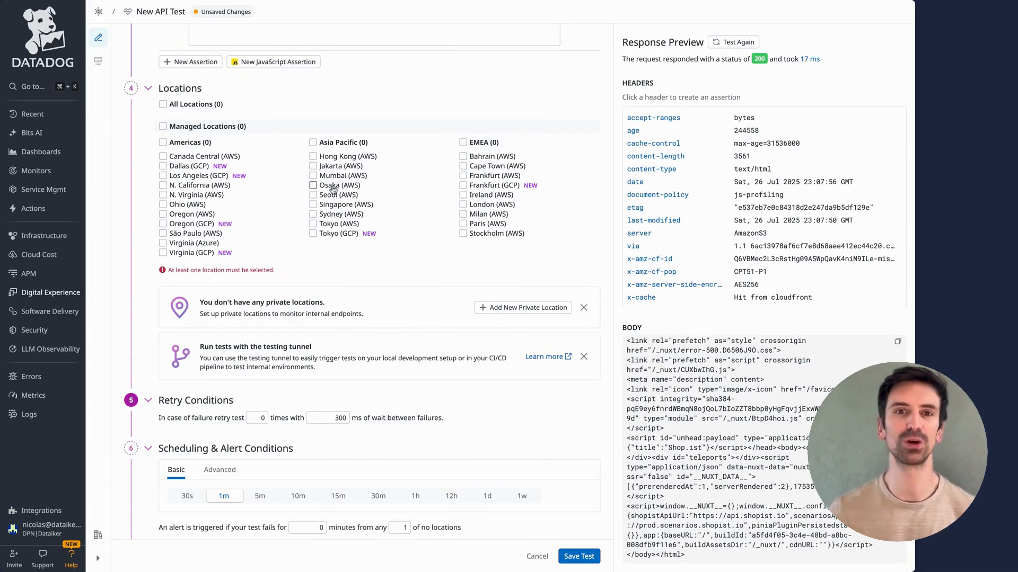
pyautogui.click(163, 175)
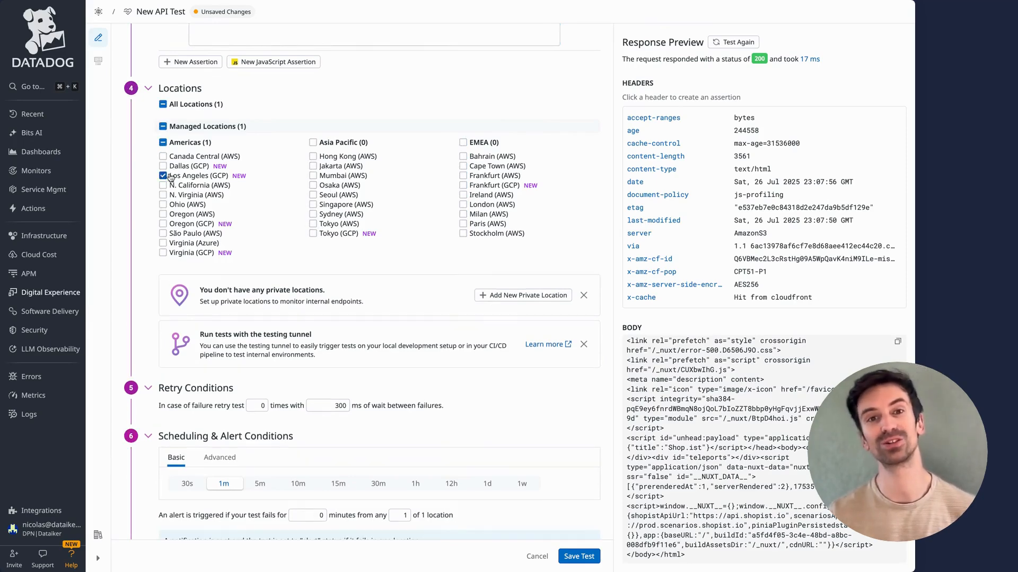
pyautogui.click(312, 176)
pyautogui.click(462, 176)
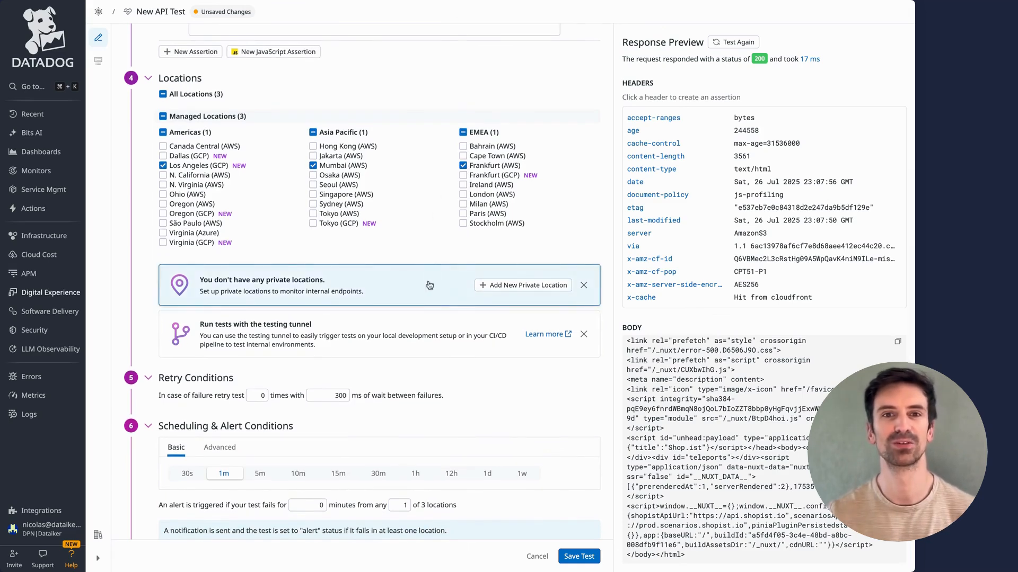
# Schedule the test to run every 12 hours and check the advanced scheduling options
pyautogui.scroll(-2, 430, 281)
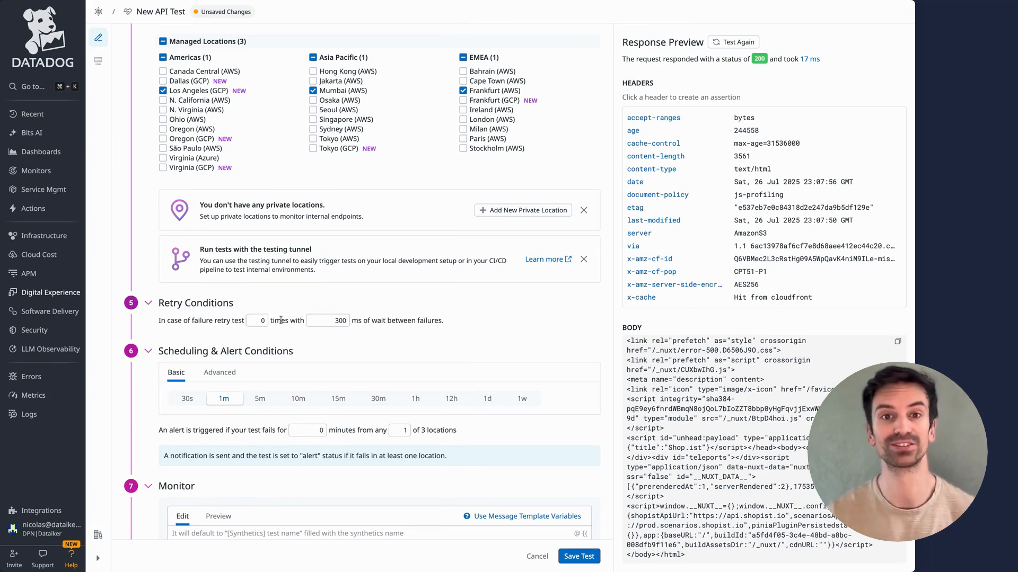
pyautogui.scroll(-2, 268, 334)
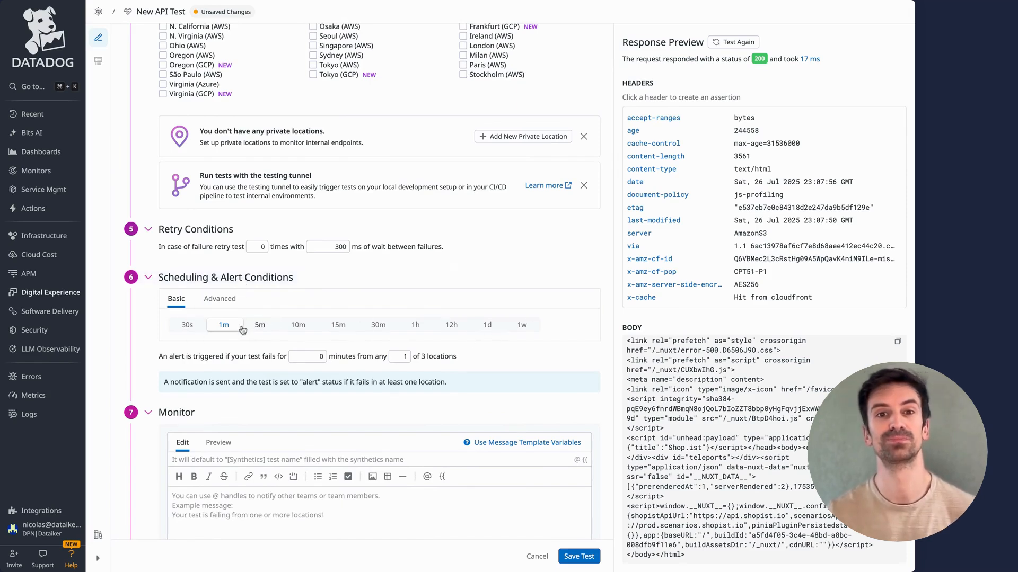
pyautogui.click(451, 326)
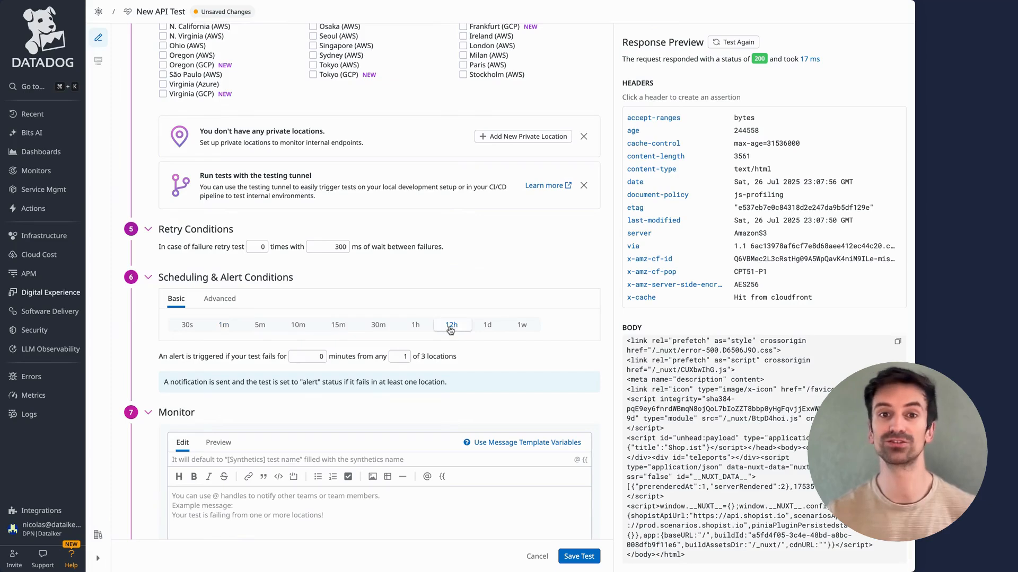
pyautogui.click(214, 300)
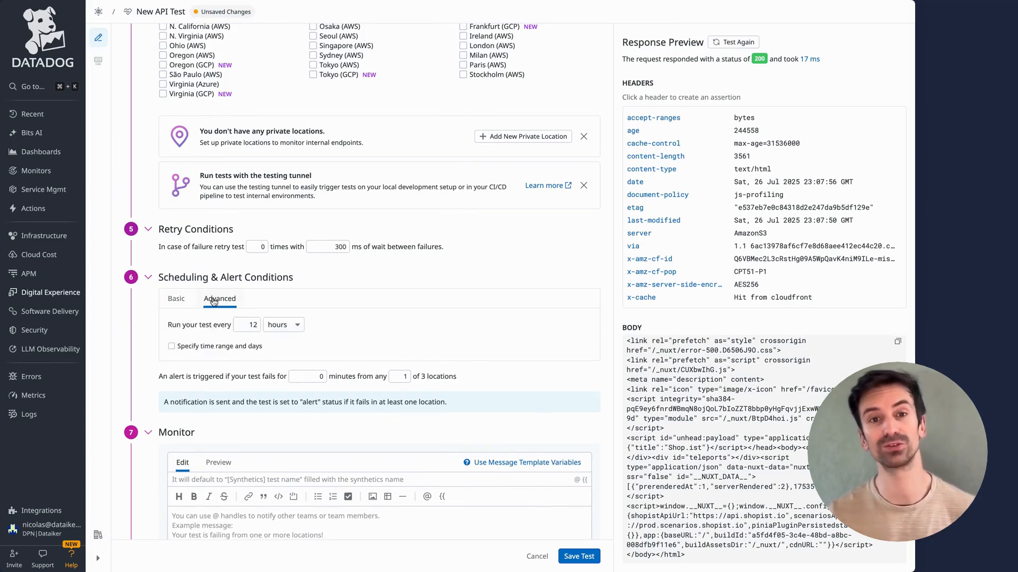
pyautogui.click(177, 301)
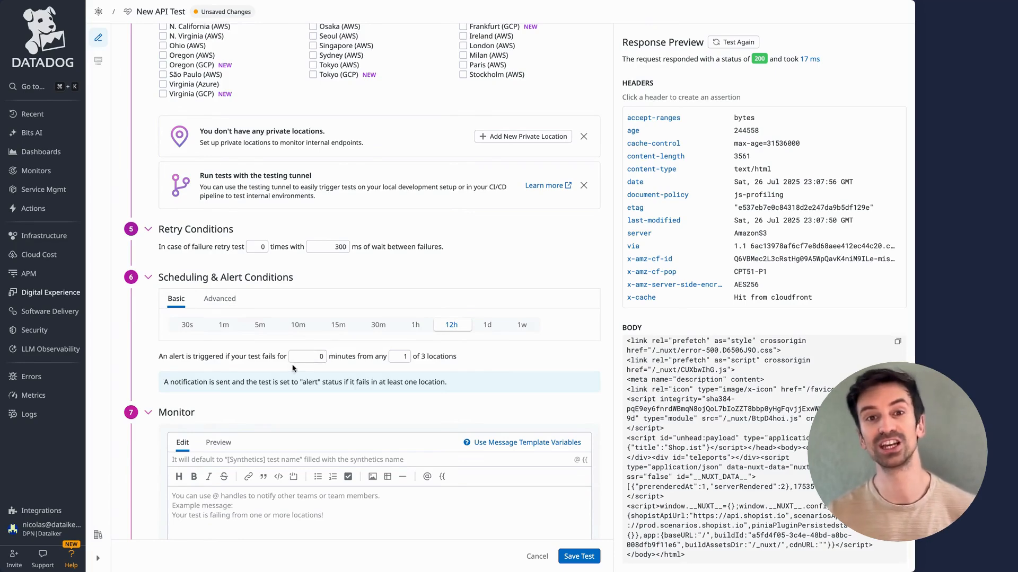
# Change the test schedule to run every 5 minutes
pyautogui.scroll(-1, 265, 361)
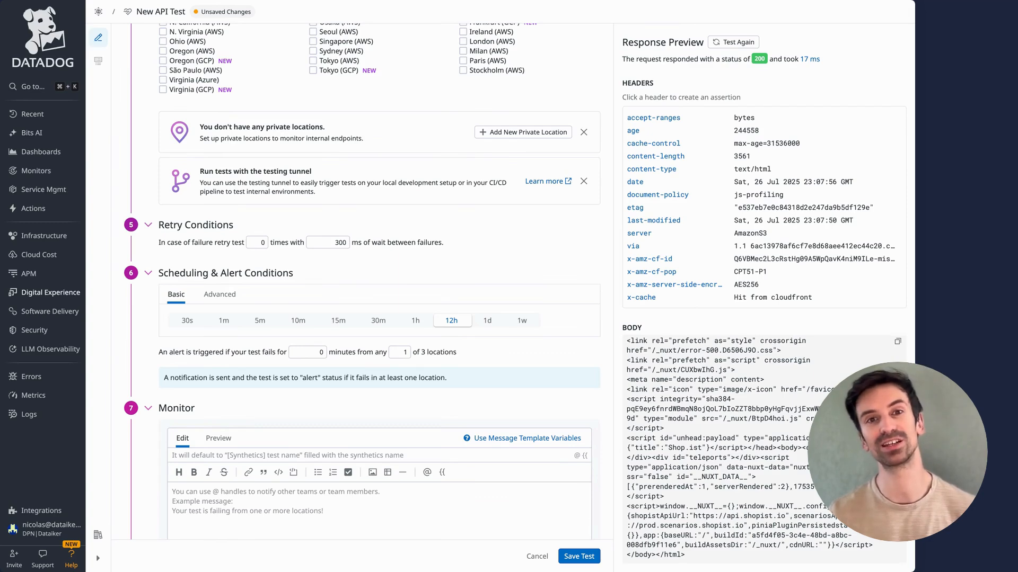
pyautogui.click(189, 320)
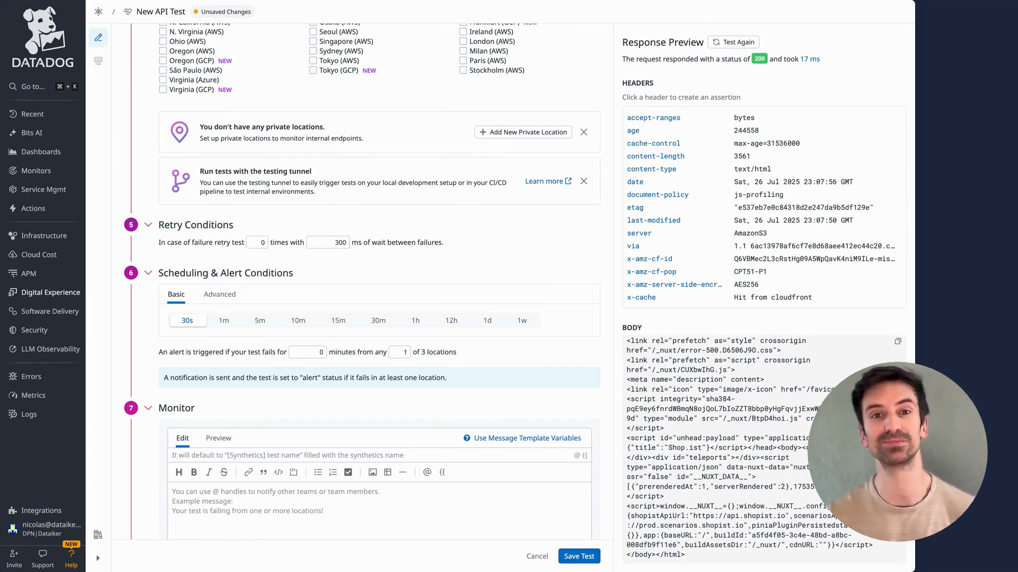
pyautogui.click(230, 322)
pyautogui.click(260, 323)
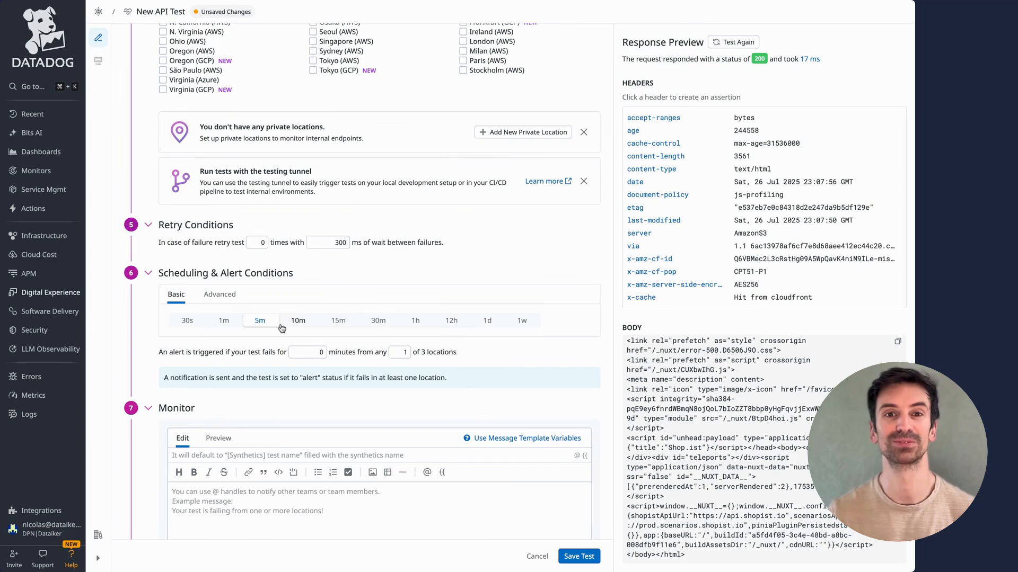
# Title the monitor notification "Shopist is down"
pyautogui.scroll(-3, 546, 394)
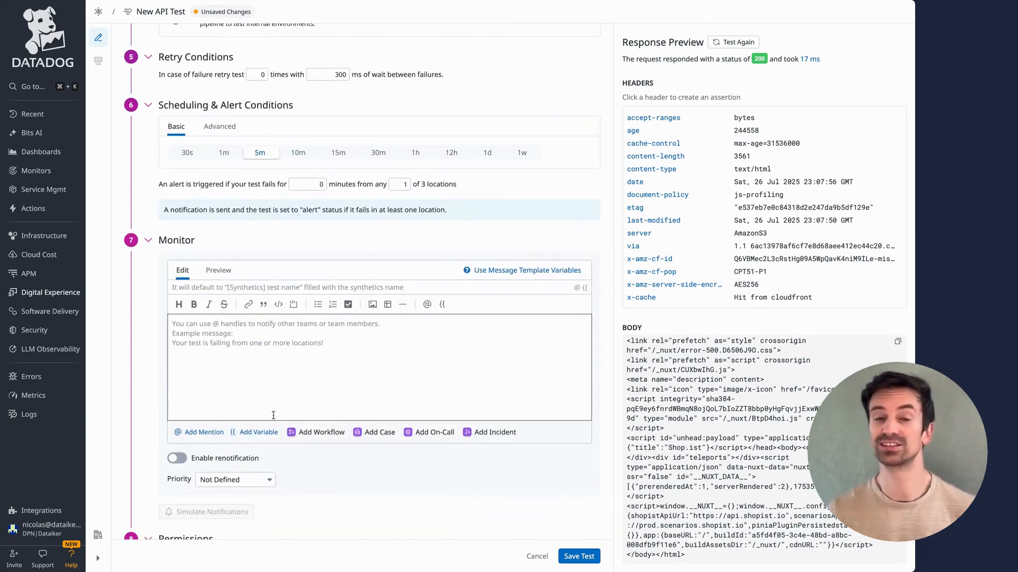
pyautogui.click(205, 287)
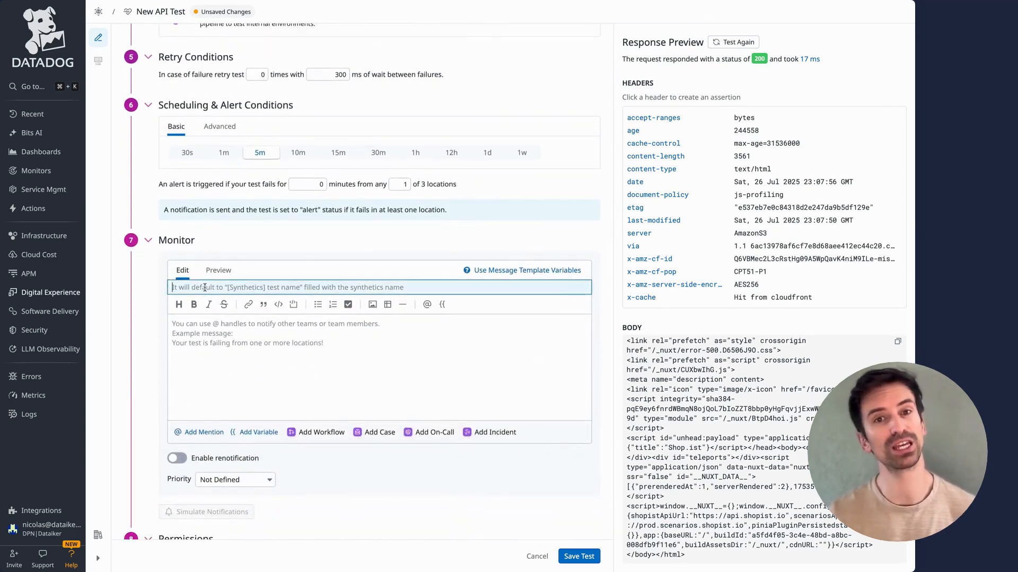
pyautogui.write('Shopist is down')
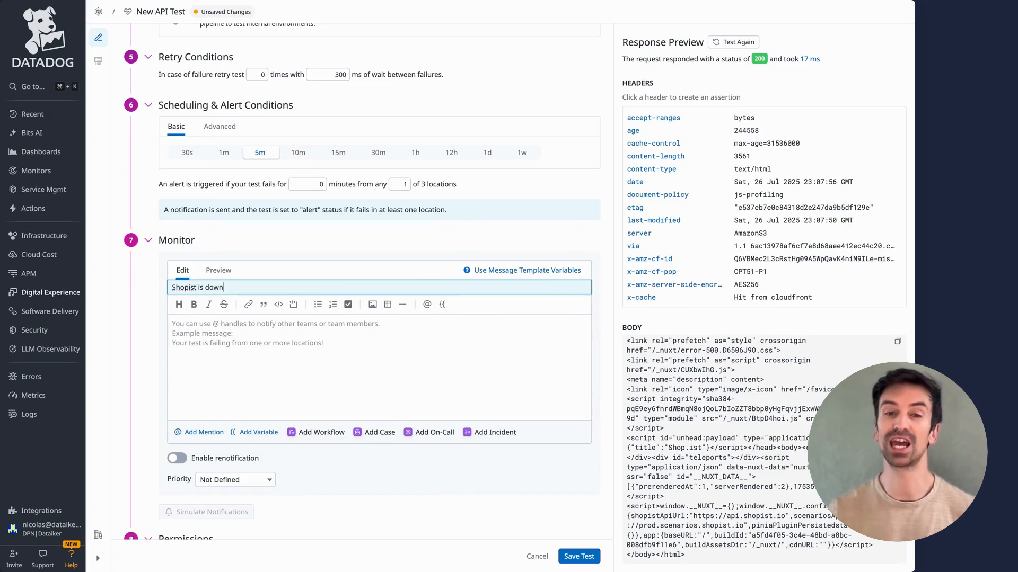
# Begin the monitor message with "Shopist is down.", a blank line and "Please, follow this process to start toubleshooting:"
pyautogui.click(215, 335)
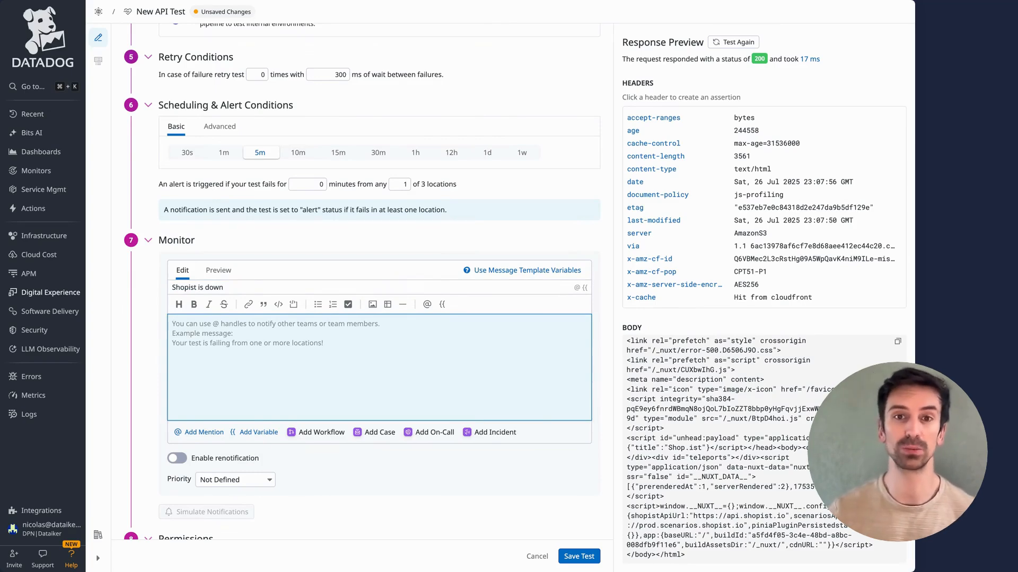
pyautogui.write('Shioopist')
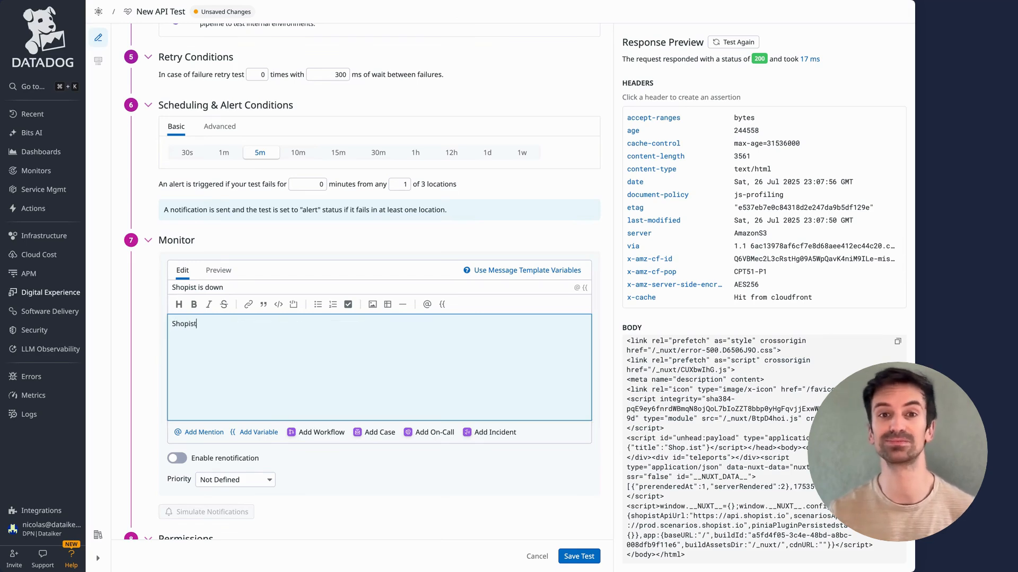
pyautogui.write(' is down. Plea')
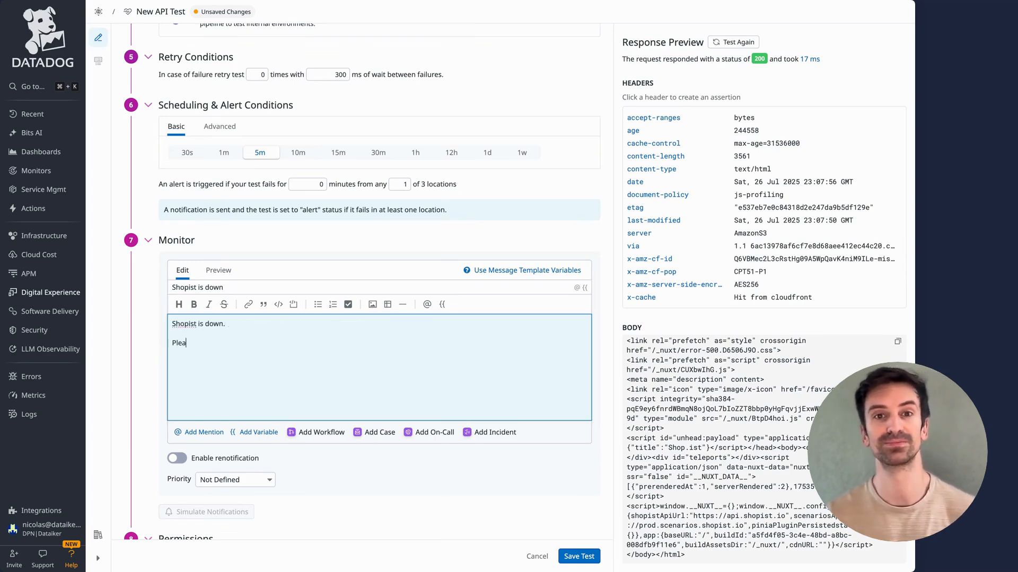
pyautogui.write('se, follow this pro')
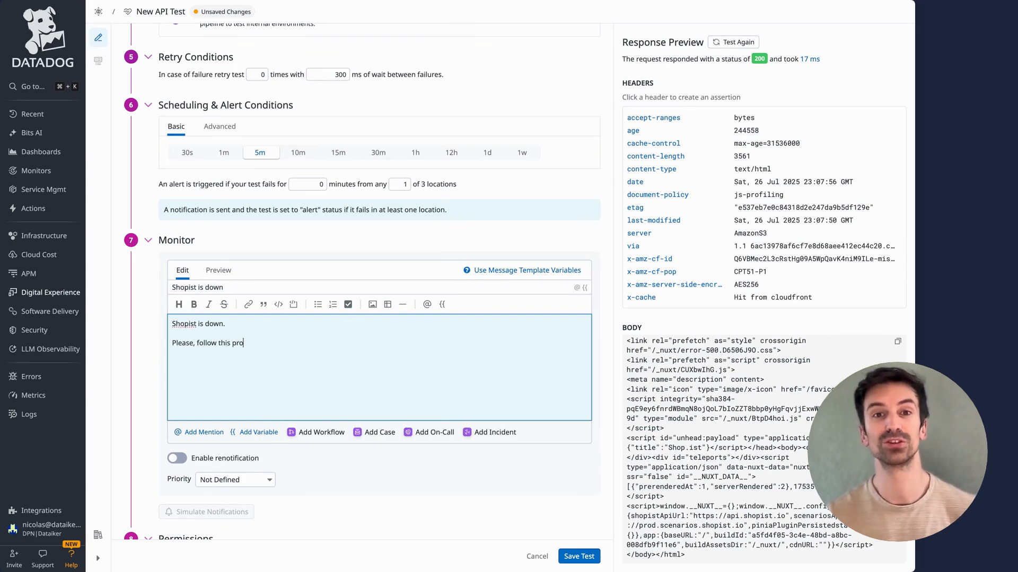
pyautogui.write('cess to start toubleshooting:')
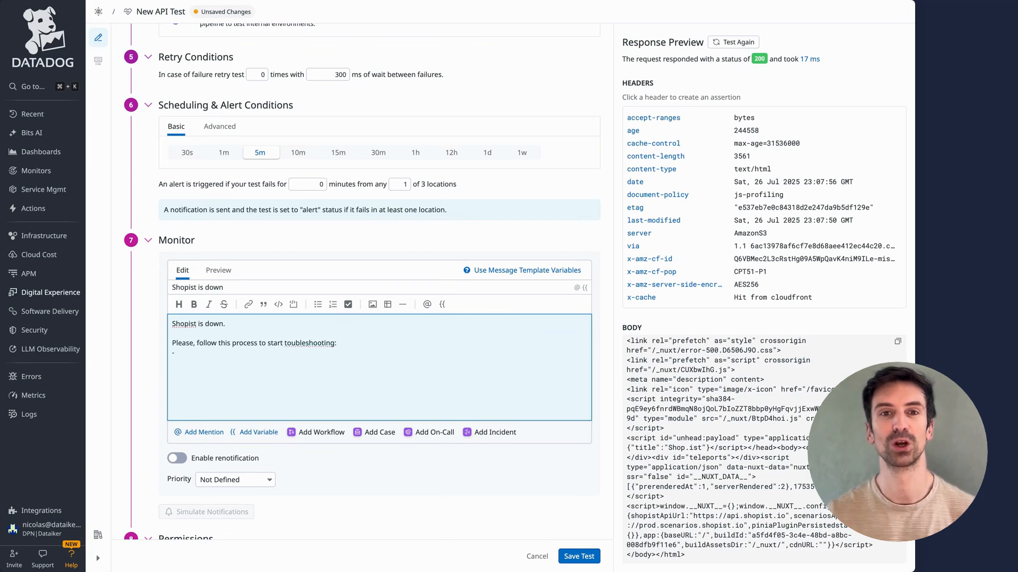
pyautogui.write('- Go to')
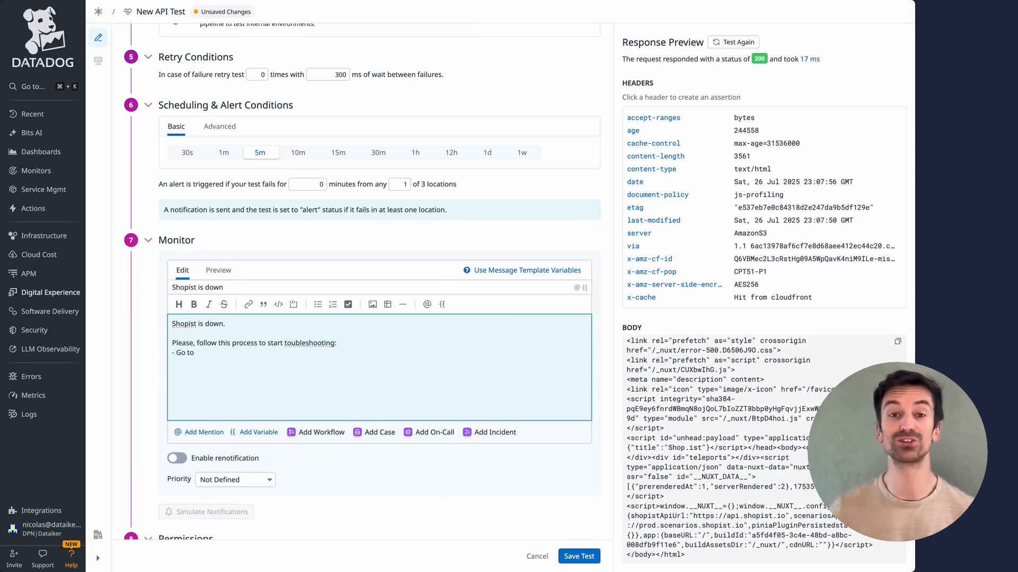
pyautogui.write(' sdashboard')
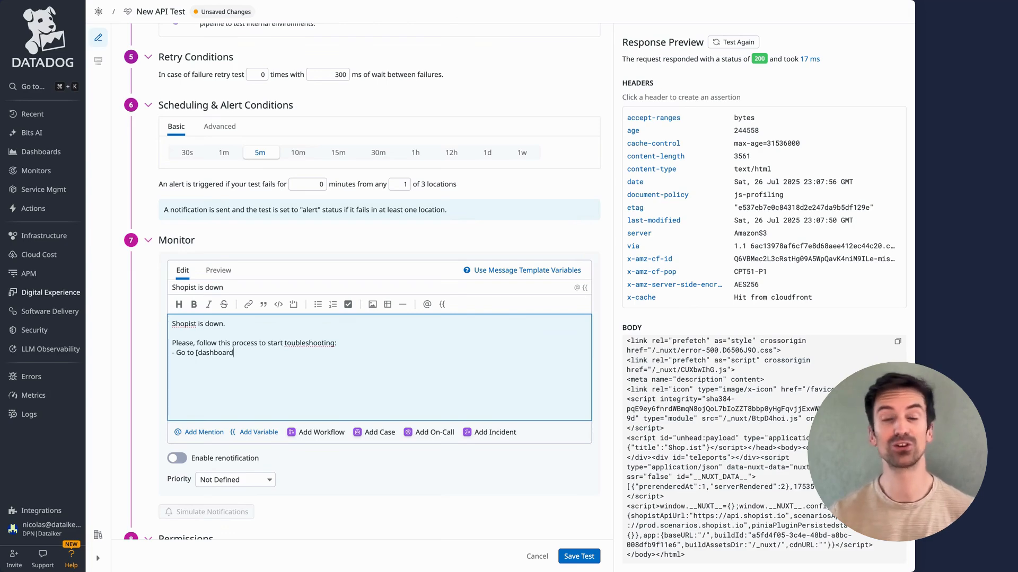
pyautogui.write(']()')
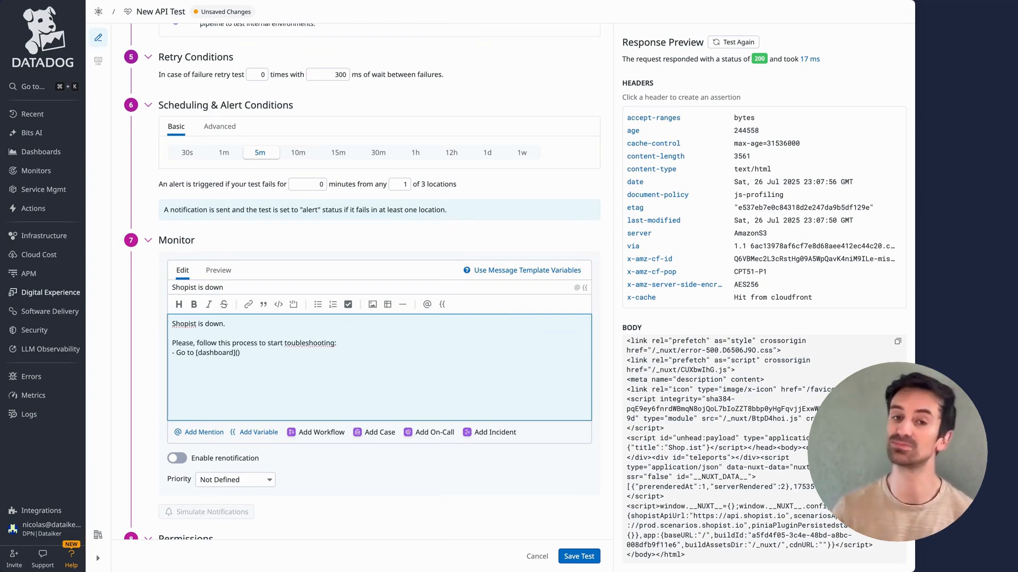
pyautogui.write('https://')
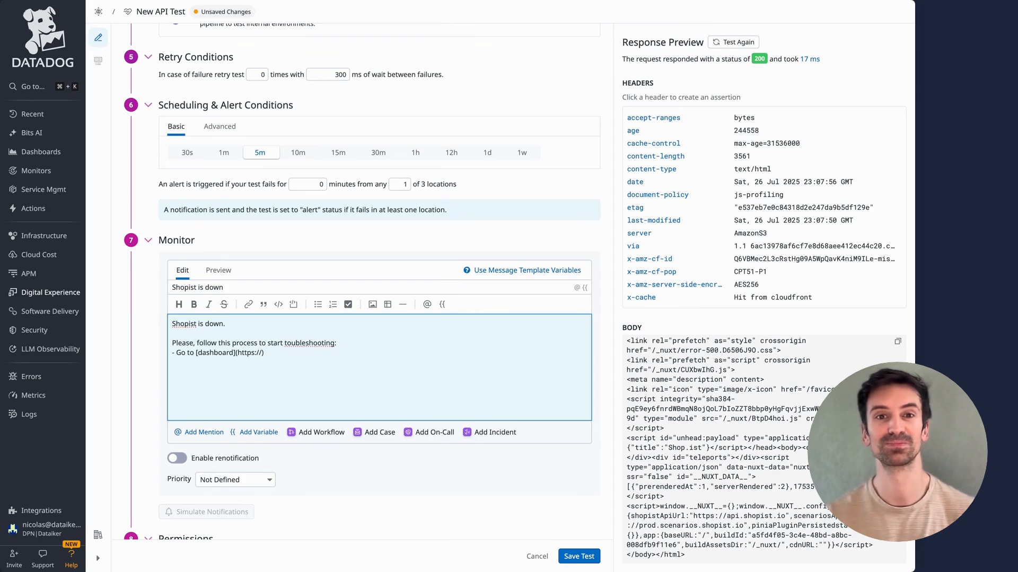
pyautogui.write('xxx')
pyautogui.press('End')
pyautogui.press('Return')
# Add two more dashed list items, "Contact X" and "Follow [doc](xxx)", to the monitor message
pyautogui.write('- Contact X - ')
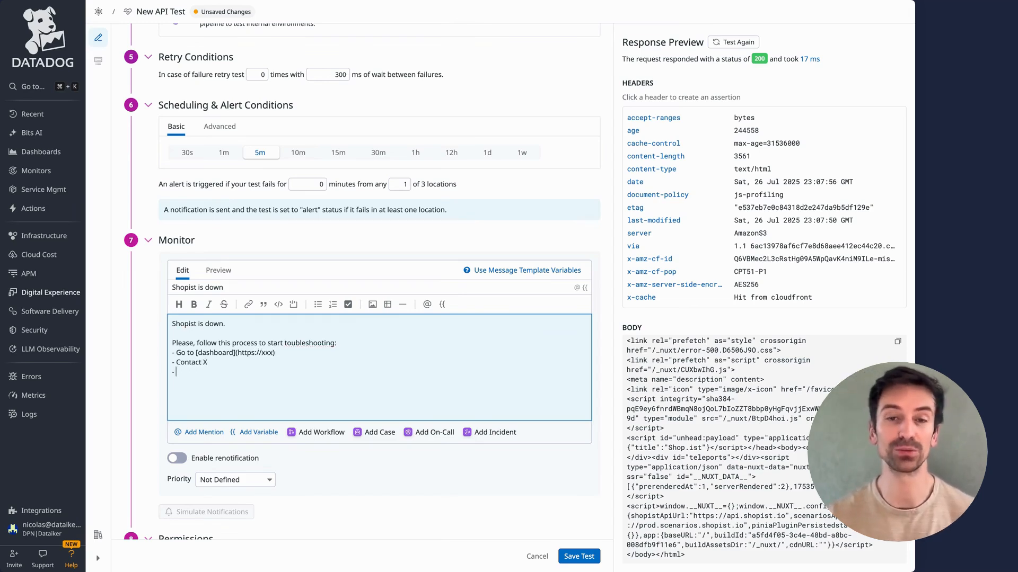
pyautogui.write('Follow doc')
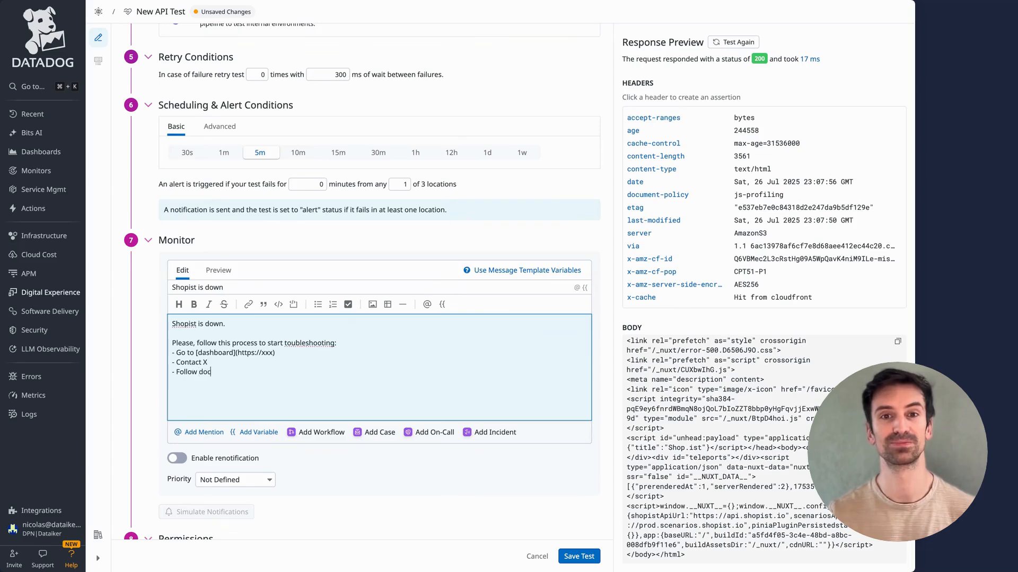
pyautogui.click(200, 372)
pyautogui.write('[doc')
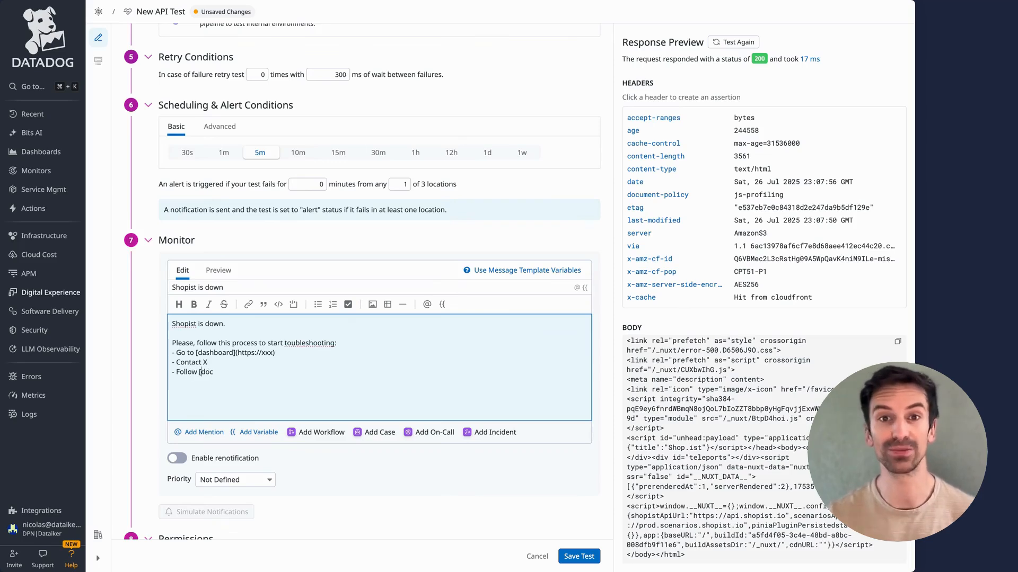
pyautogui.write('](')
pyautogui.write('`hop.ist`')
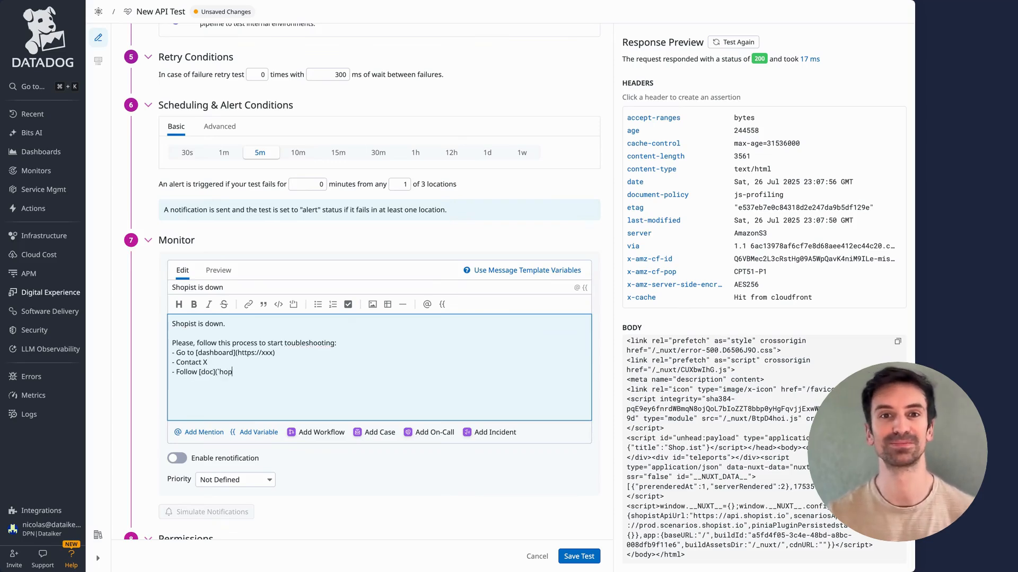
pyautogui.press('BackSpace')
pyautogui.press('BackSpace')
pyautogui.press('BackSpace')
pyautogui.press('BackSpace')
pyautogui.write('xxx)')
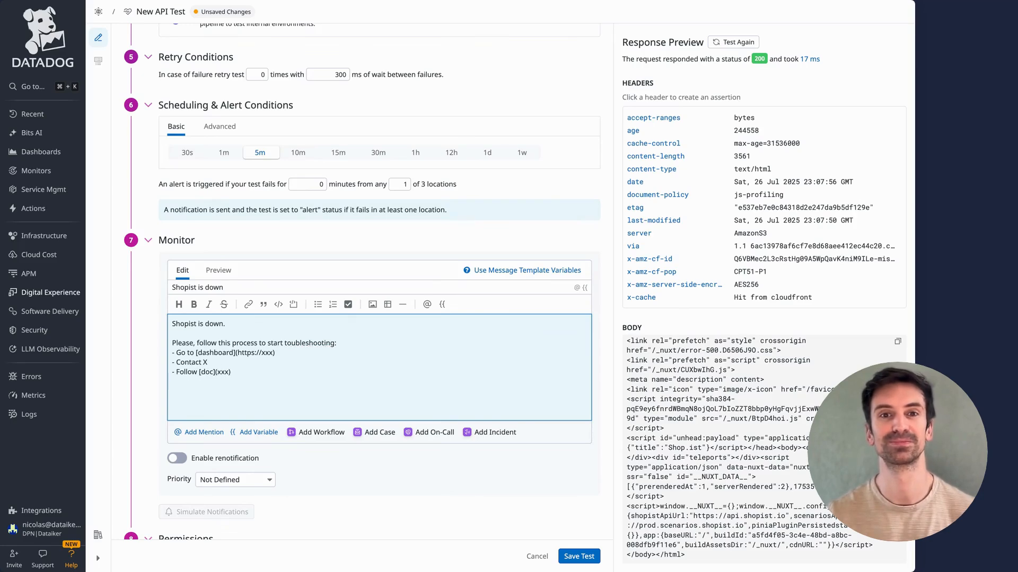
# Consult the message template variables help and insert an #is_alert conditional block above the message text
pyautogui.click(500, 276)
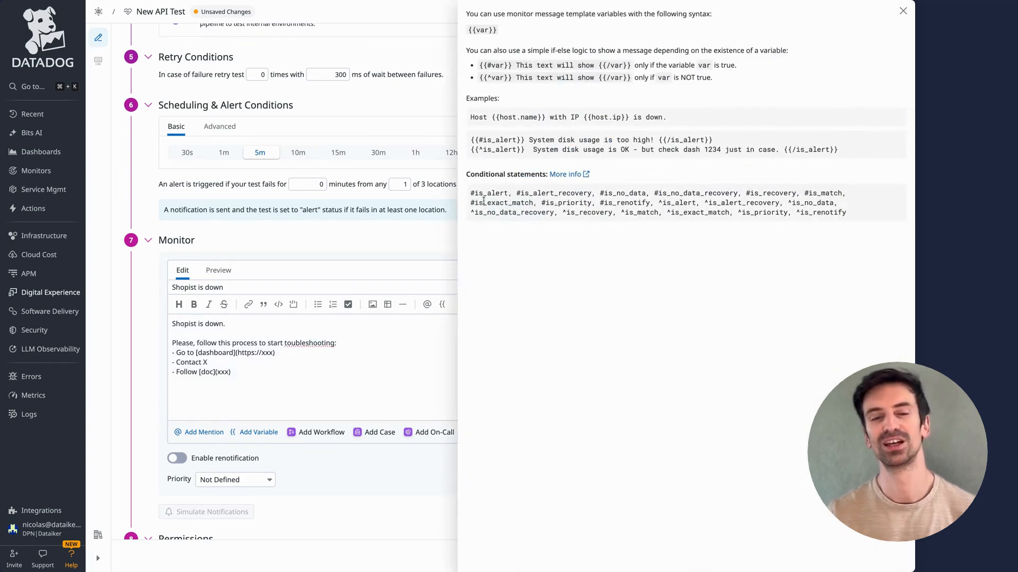
pyautogui.click(318, 370)
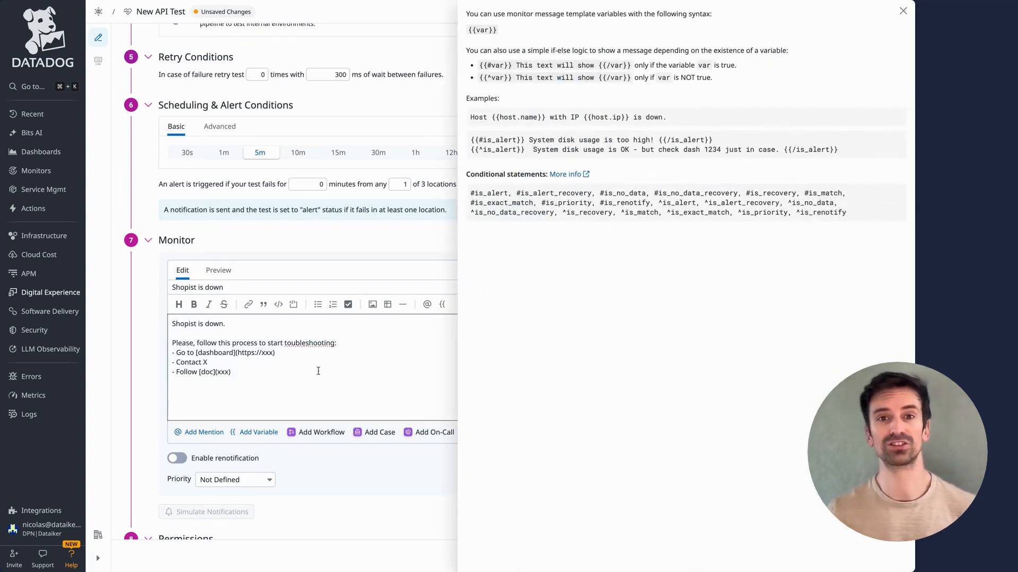
pyautogui.press('Return')
pyautogui.press('Return')
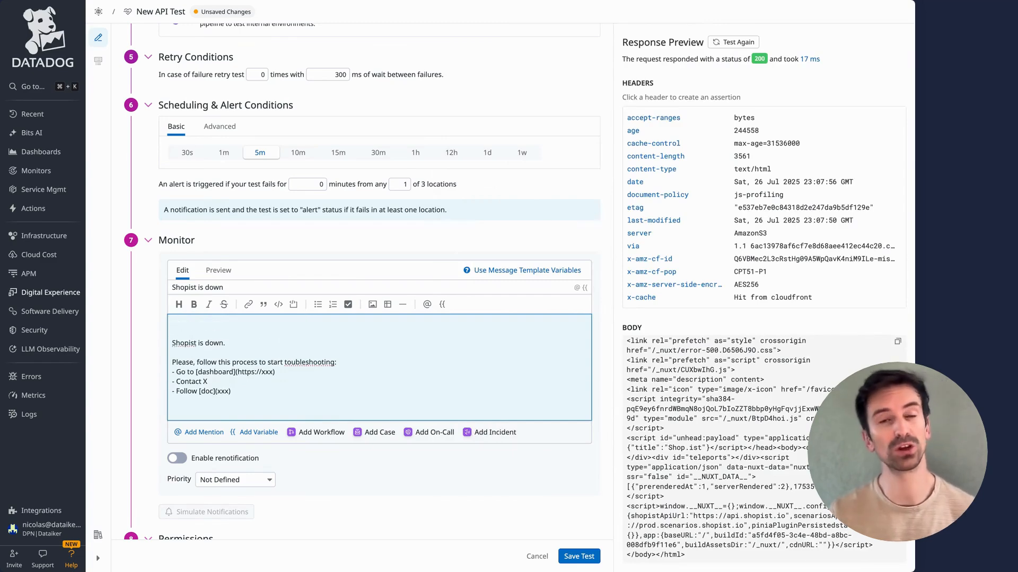
pyautogui.write('{{is')
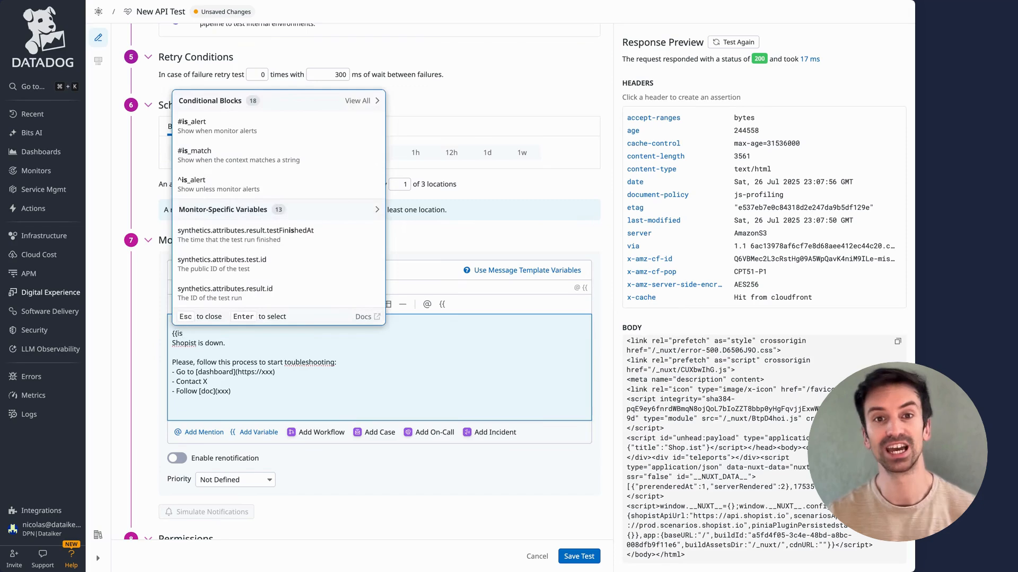
pyautogui.click(265, 130)
pyautogui.hotkey('shift', 'End')
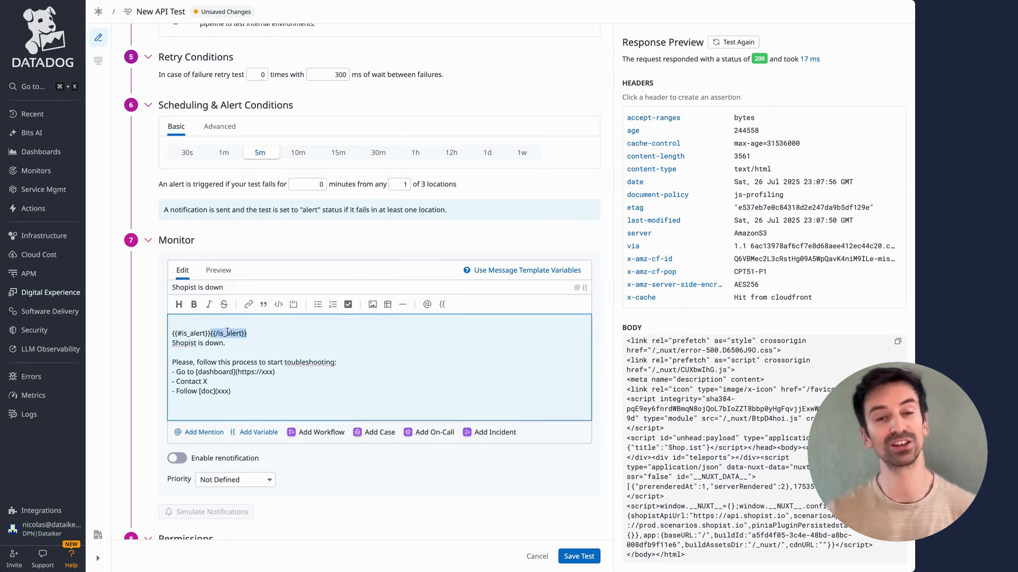
# Move the closing {{/is_alert}} tag to its own line below the list, removing the stray dash and the empty first line
pyautogui.hotkey('ctrl', 'x')
pyautogui.press('Return')
pyautogui.hotkey('ctrl', 'v')
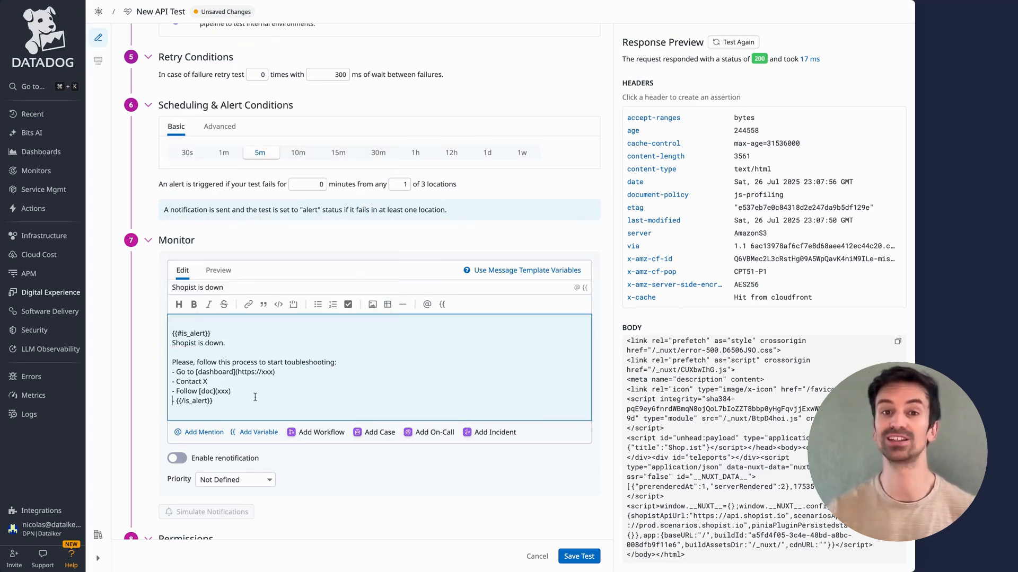
pyautogui.press('Delete')
pyautogui.press('Delete')
pyautogui.click(263, 317)
pyautogui.press('Delete')
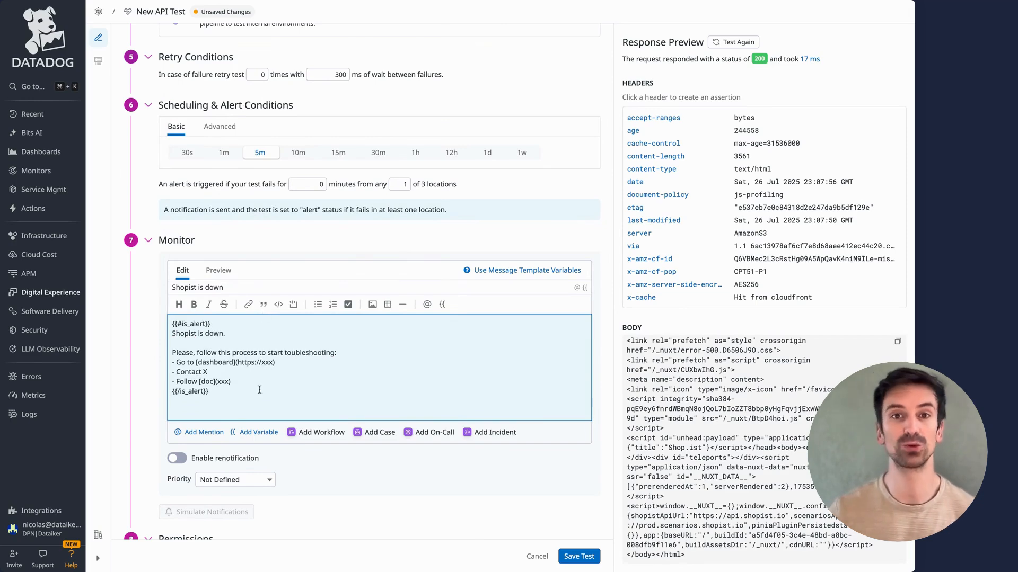
# Add a line below the alert block reading "location: {{synthetics.attributes.location.id}}"
pyautogui.click(257, 432)
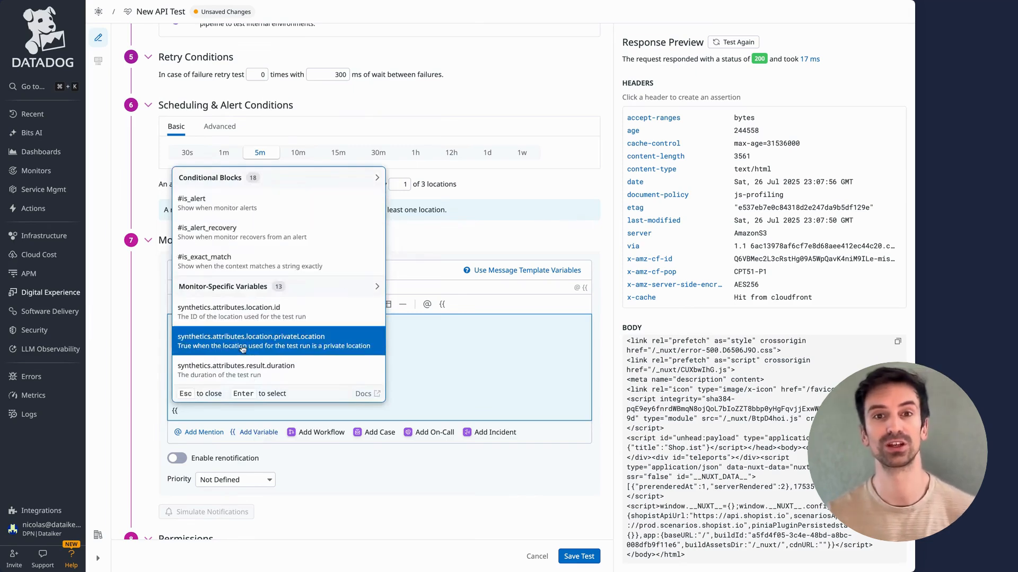
pyautogui.click(242, 315)
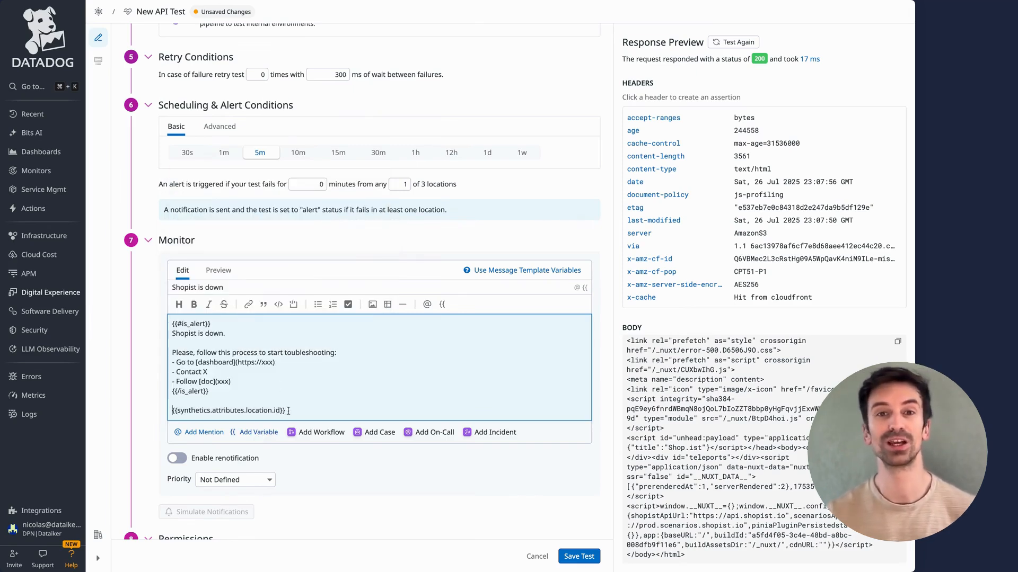
pyautogui.write('location:')
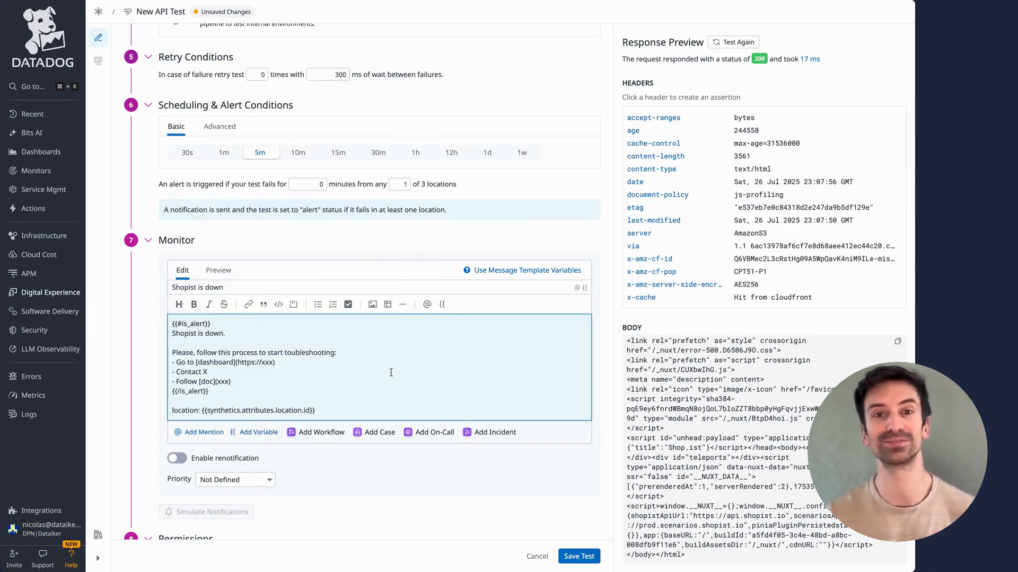
# Set the monitor priority to P1 (Critical)
pyautogui.scroll(-2, 303, 477)
pyautogui.click(261, 426)
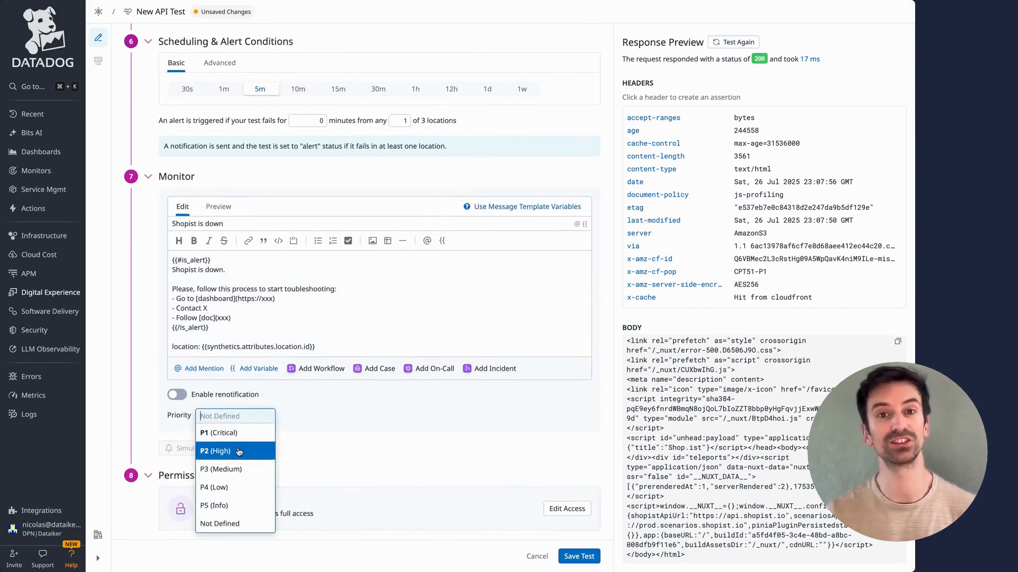
pyautogui.click(218, 433)
pyautogui.scroll(-1, 314, 459)
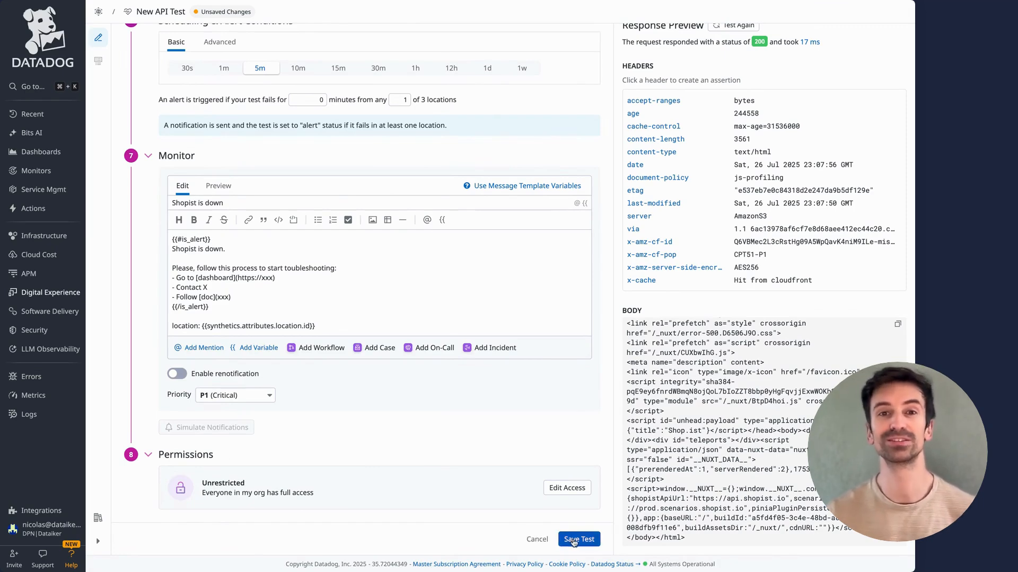
# Save the API test and review its properties, uptime history and test runs
pyautogui.click(572, 540)
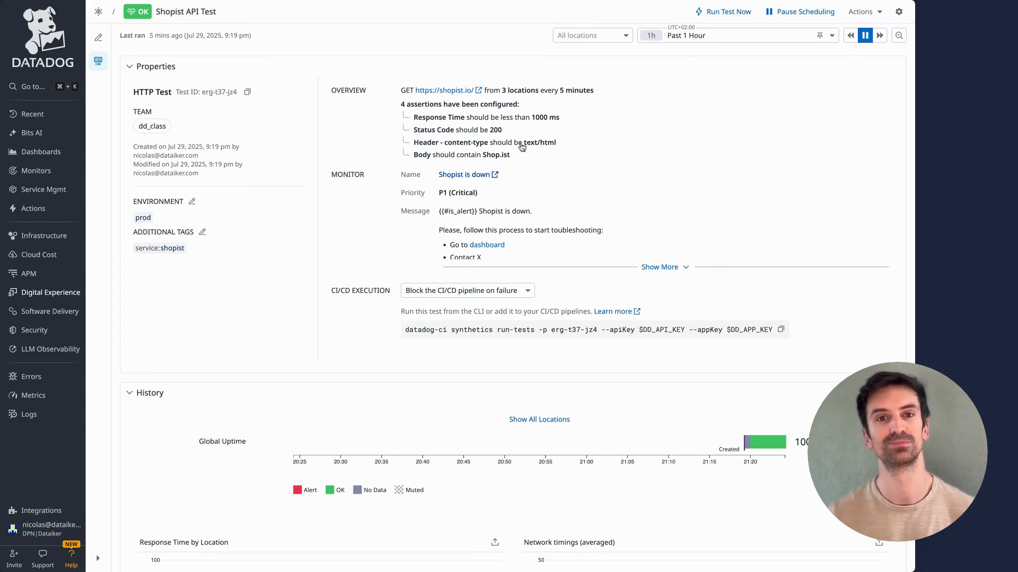
pyautogui.scroll(-2, 352, 333)
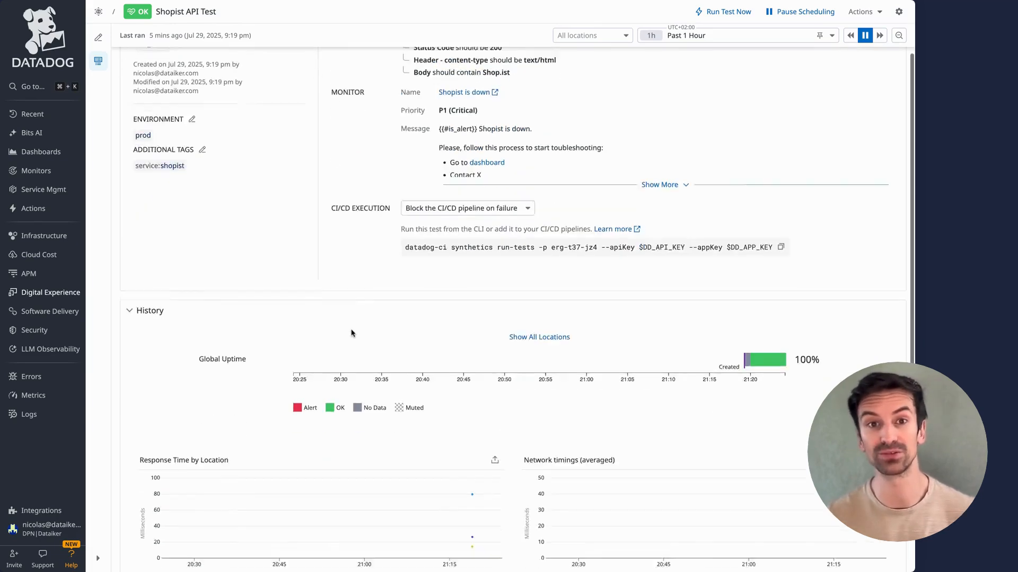
pyautogui.scroll(-5, 351, 333)
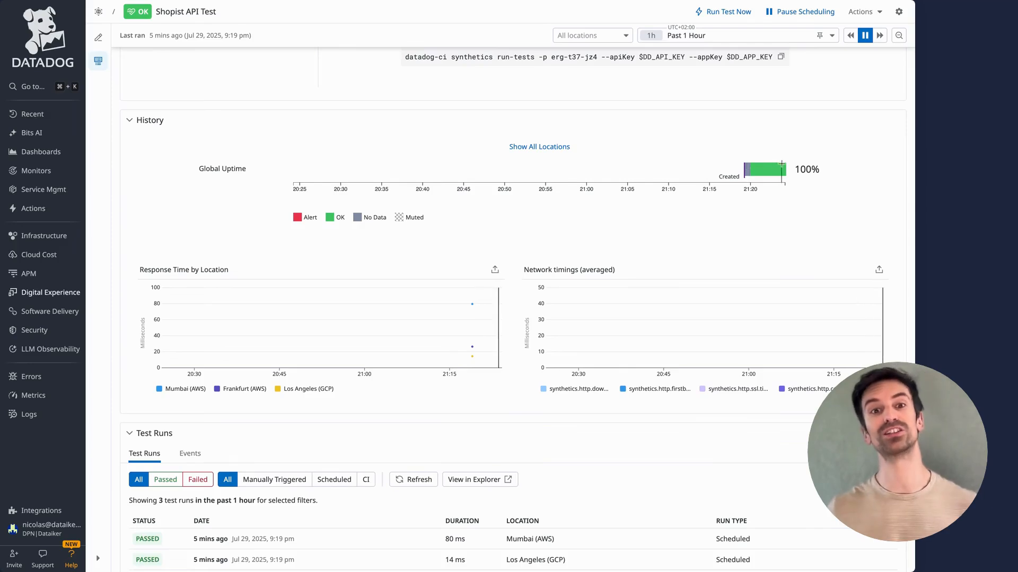
# Run the Shopist API test on demand and review its response times by location, network timings and manually triggered runs
pyautogui.moveTo(472, 358)
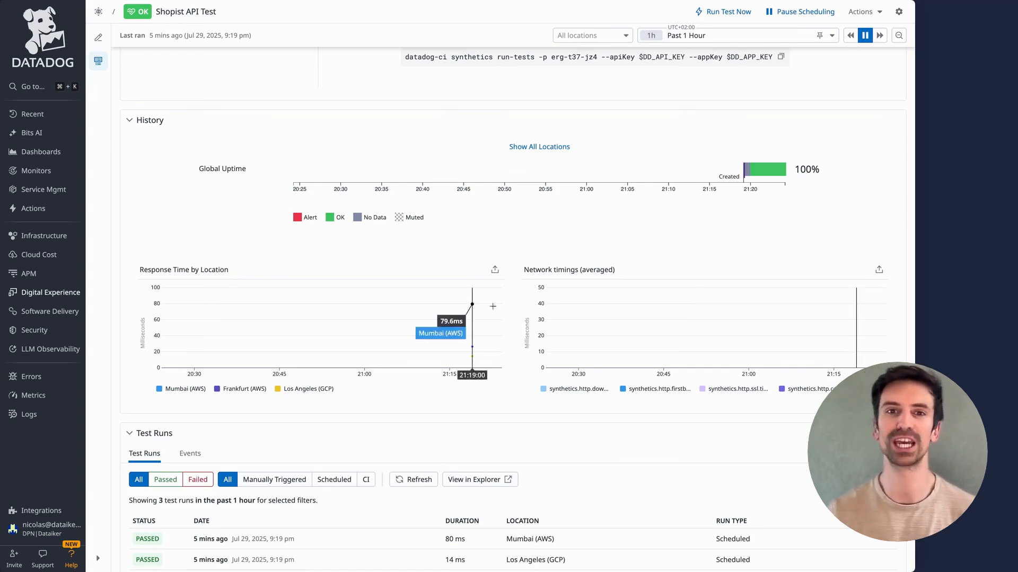
pyautogui.click(712, 14)
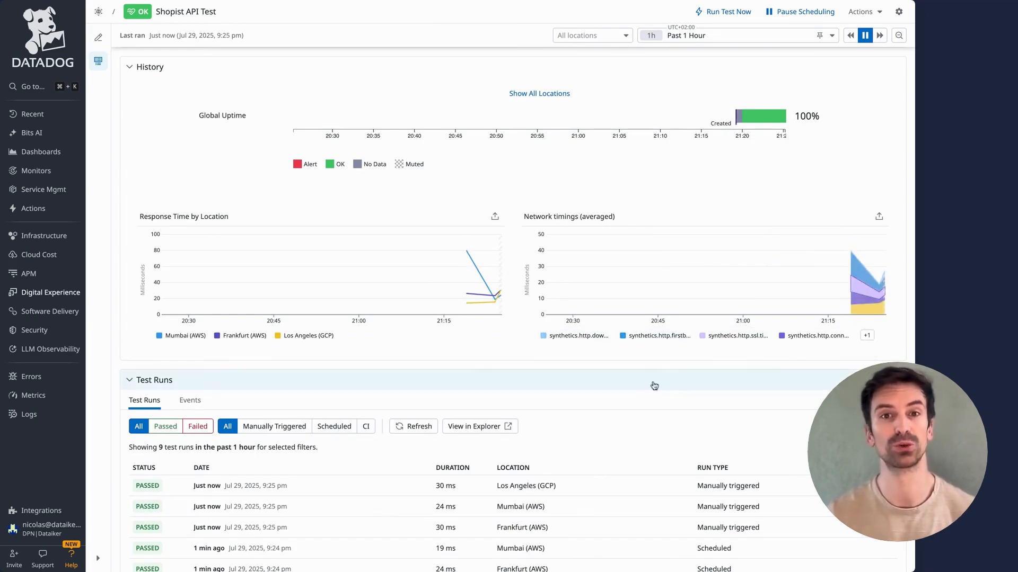
pyautogui.scroll(-2, 632, 405)
pyautogui.scroll(-1, 632, 405)
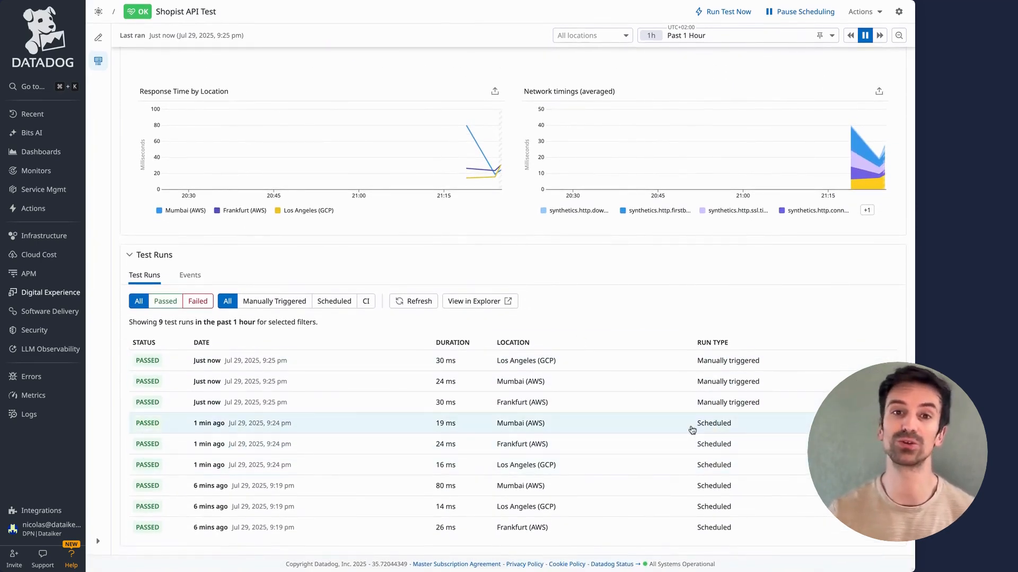
pyautogui.scroll(6, 692, 430)
pyautogui.scroll(1, 692, 430)
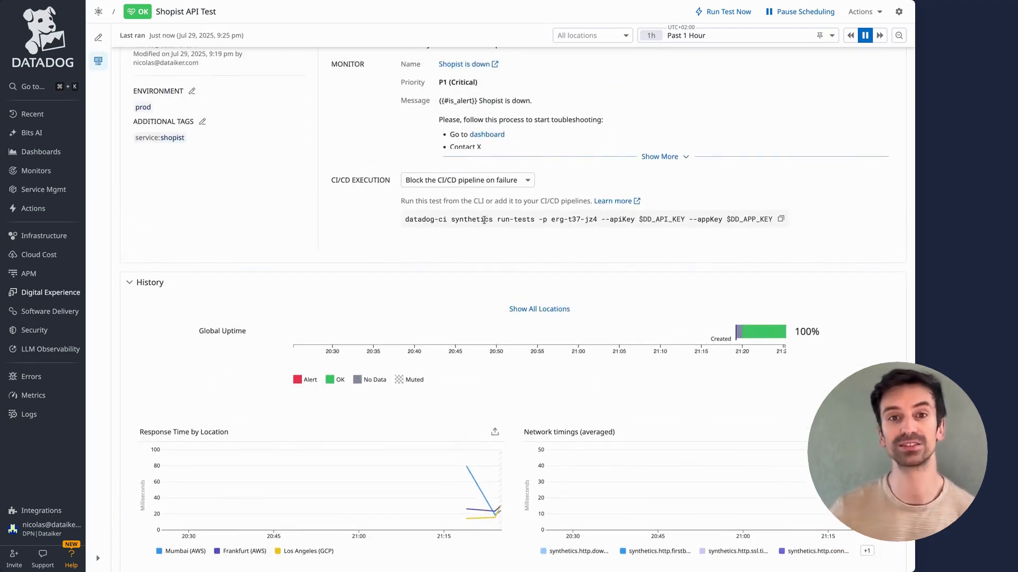
pyautogui.scroll(-7, 484, 220)
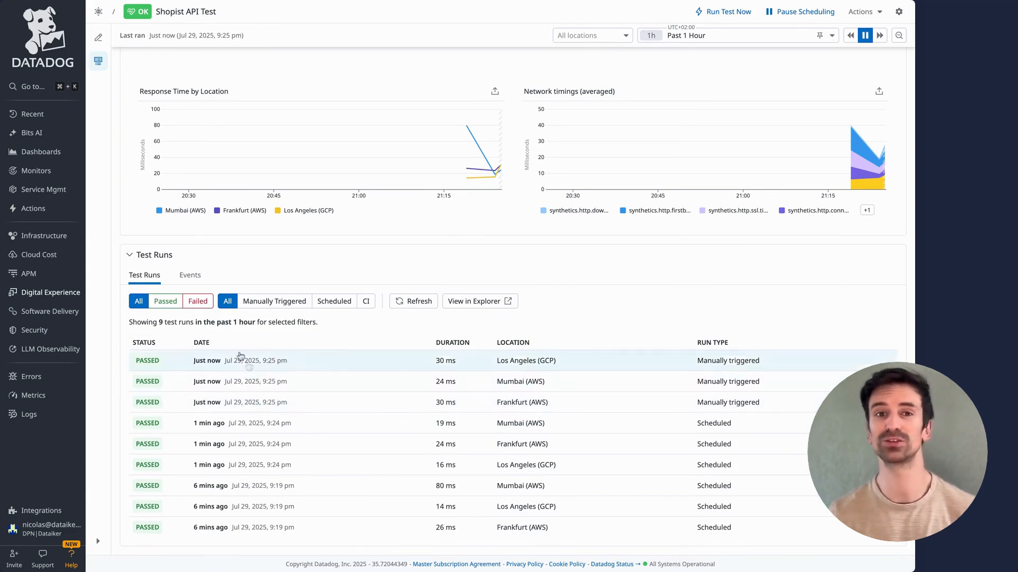
# Filter the test runs to failed ones, return to all runs, and examine the latest scheduled Los Angeles (GCP) run's details
pyautogui.click(199, 302)
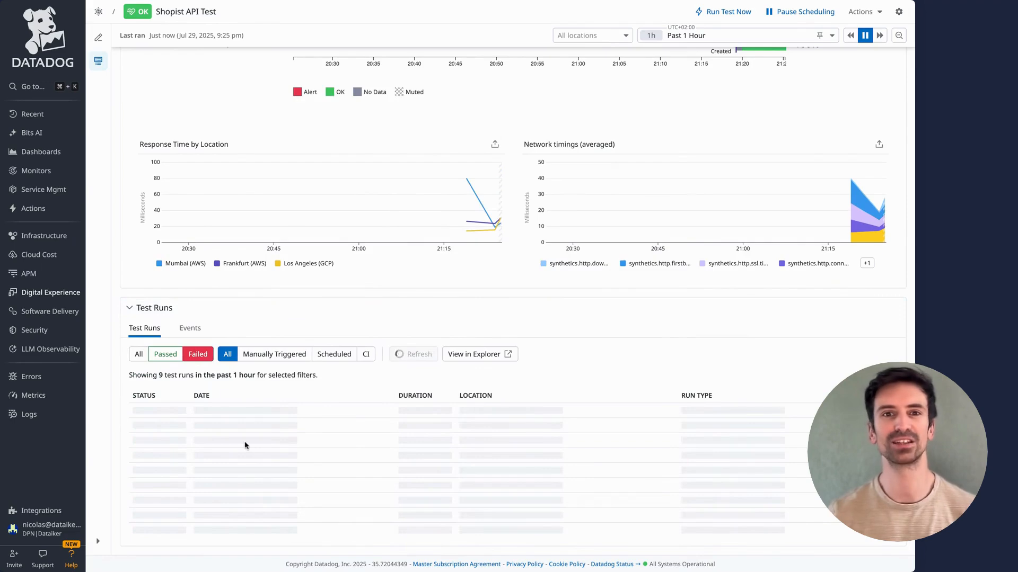
pyautogui.click(139, 353)
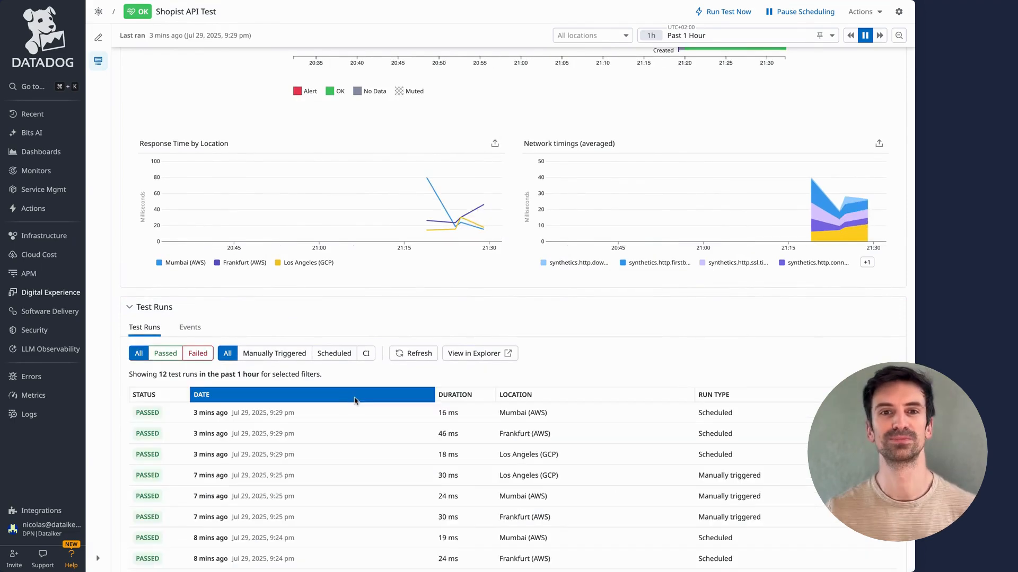
pyautogui.click(314, 461)
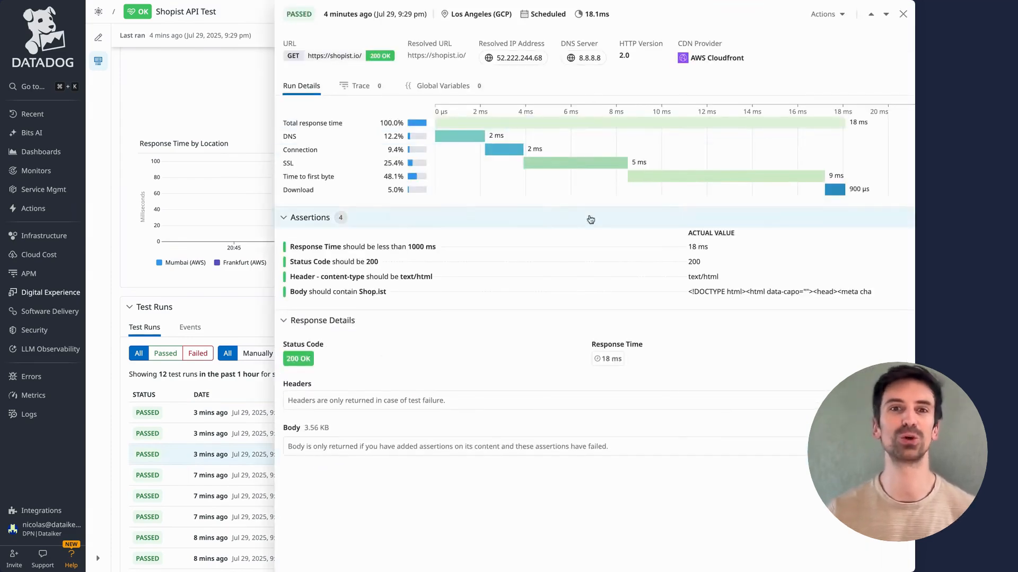
pyautogui.moveTo(681, 61)
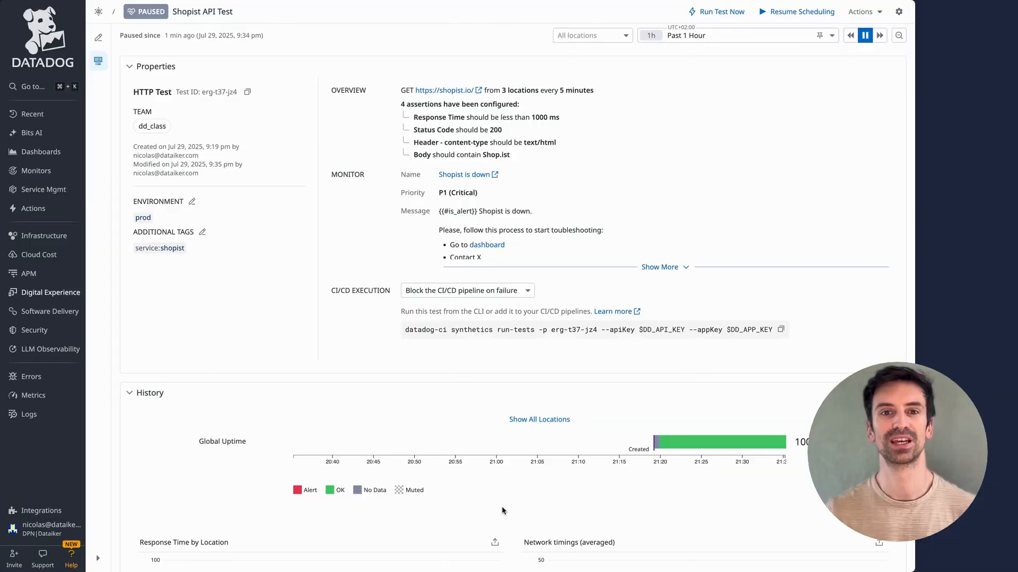
# Create a new Synthetics browser test from scratch
pyautogui.moveTo(55, 292)
pyautogui.click(106, 329)
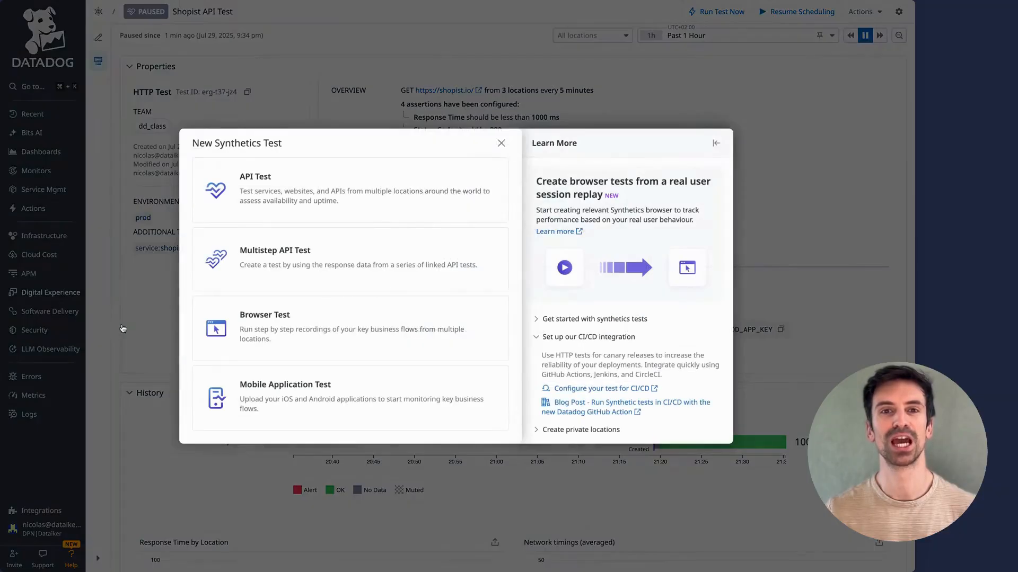
pyautogui.click(302, 330)
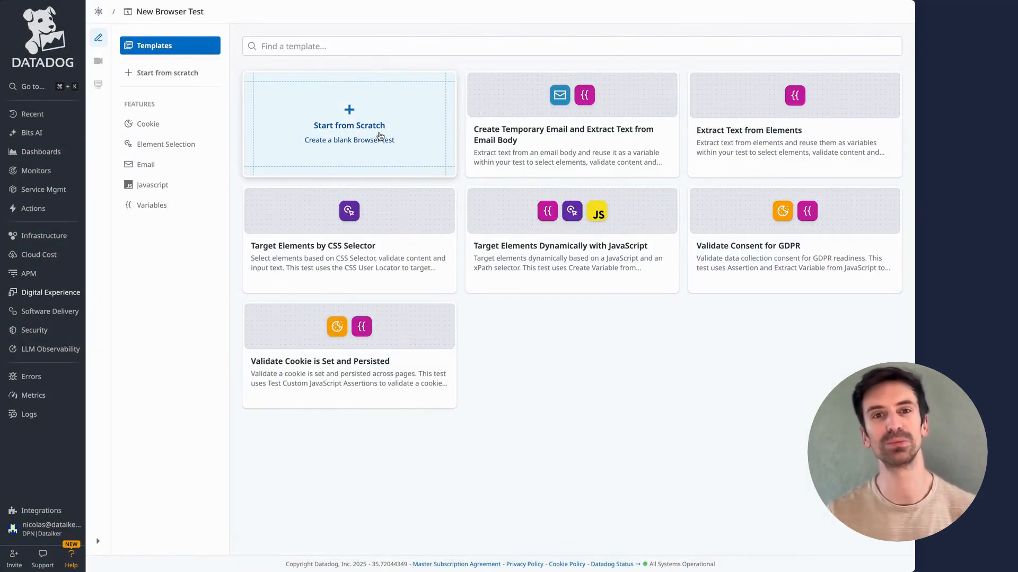
pyautogui.click(356, 135)
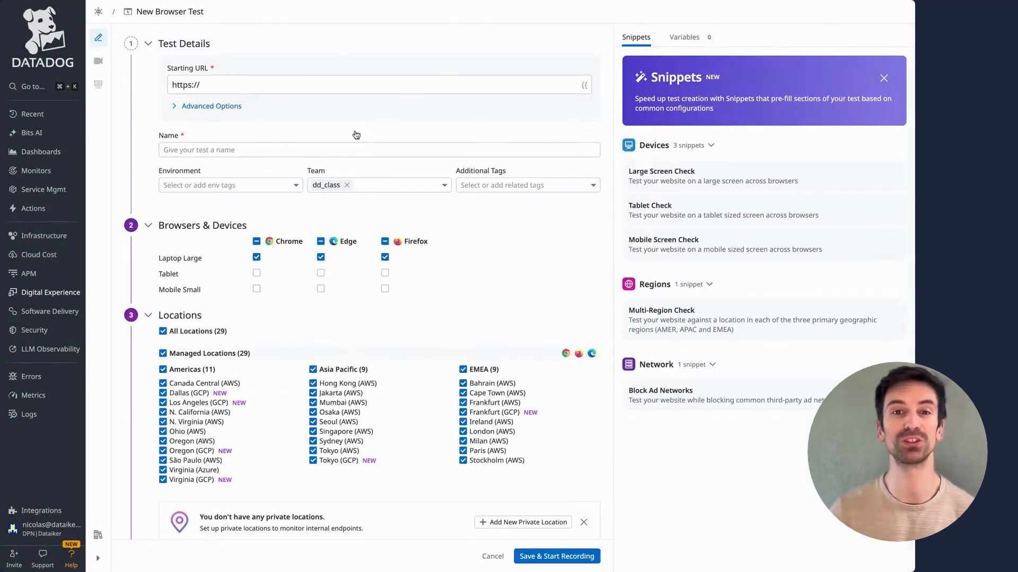
pyautogui.click(292, 86)
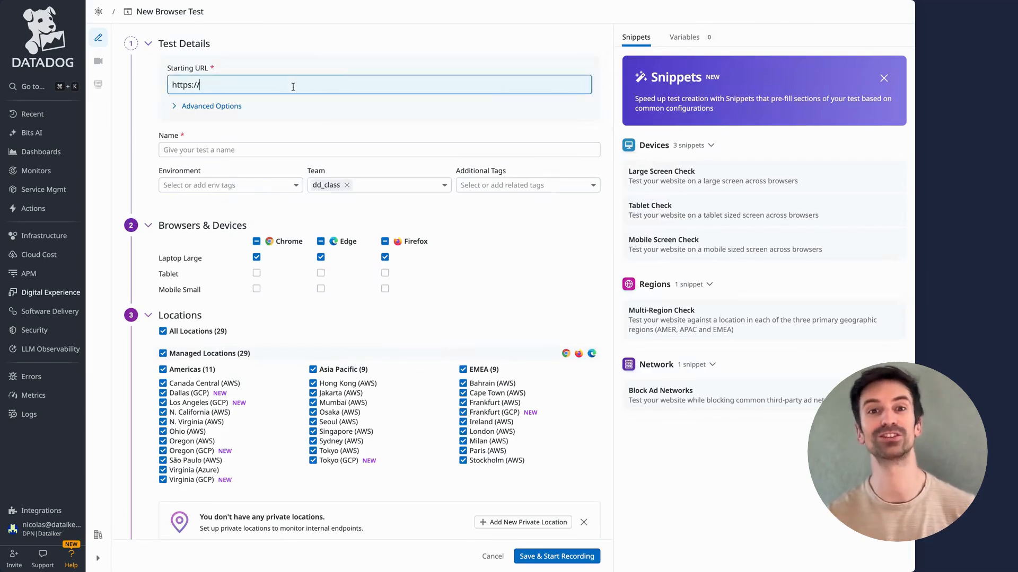
pyautogui.write('hopsti')
pyautogui.press('BackSpace')
pyautogui.write('s')
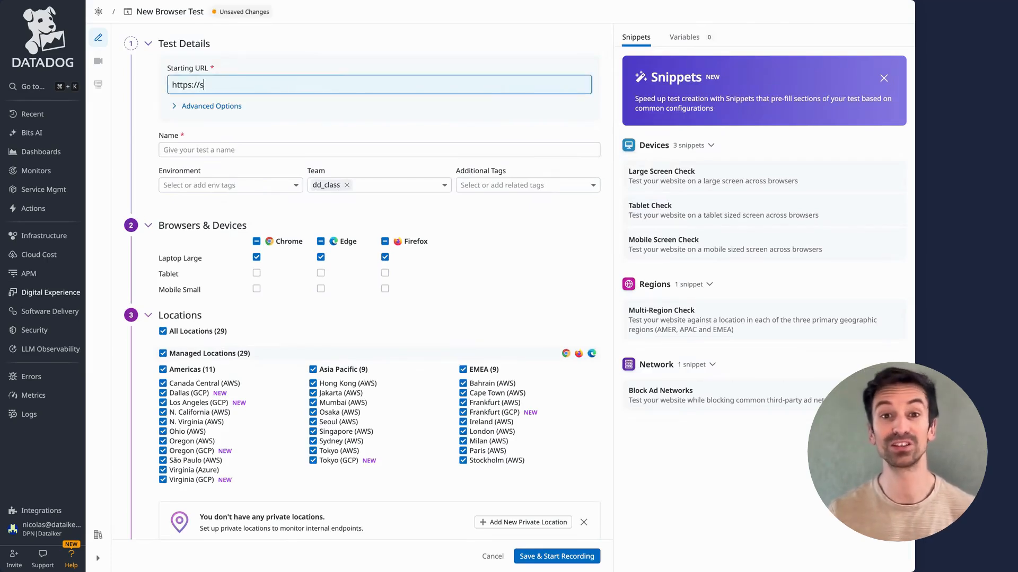
pyautogui.click(218, 106)
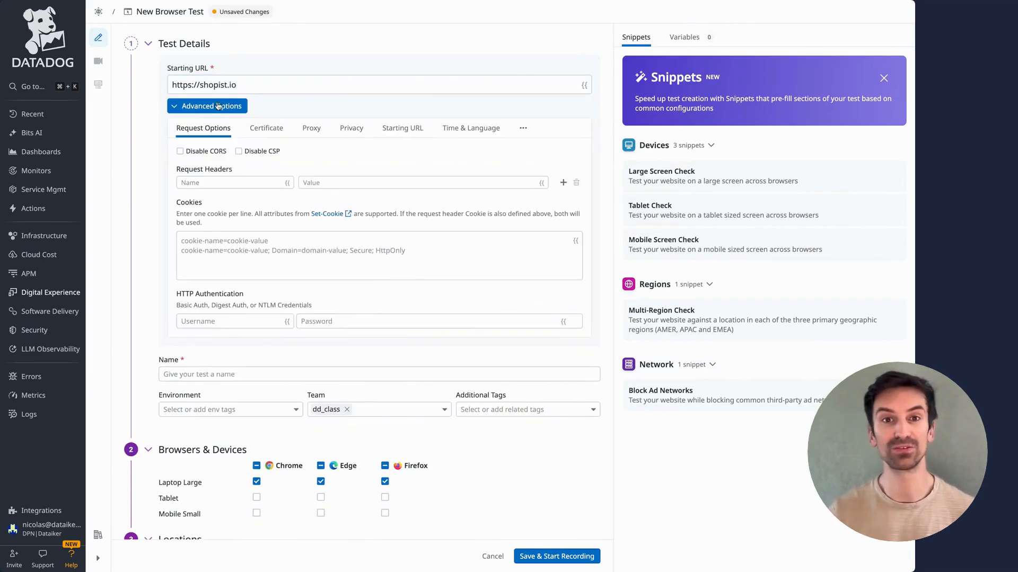
pyautogui.click(210, 107)
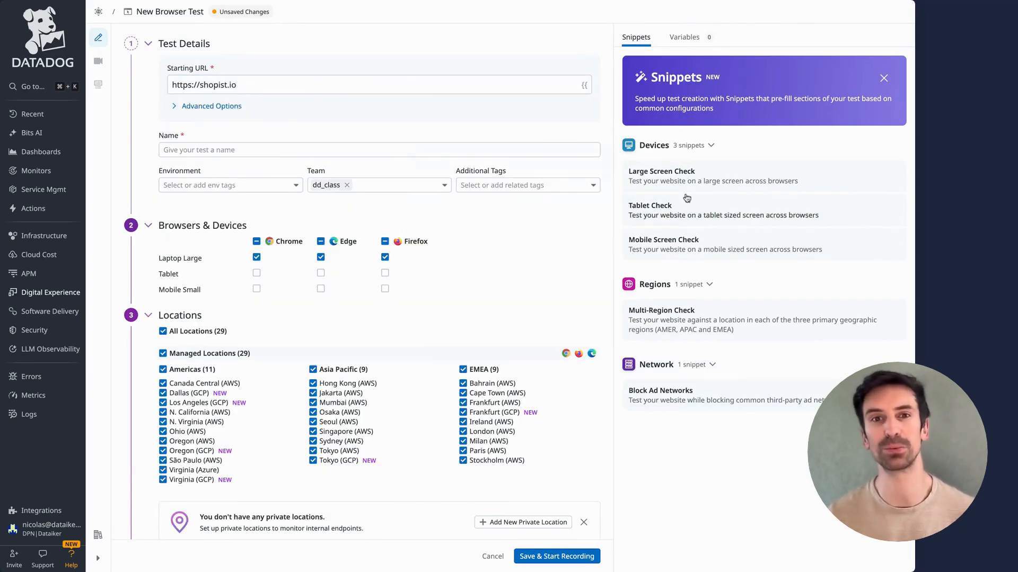
# Name the browser test "Browser Shopist Test"
pyautogui.moveTo(666, 301)
pyautogui.click(411, 152)
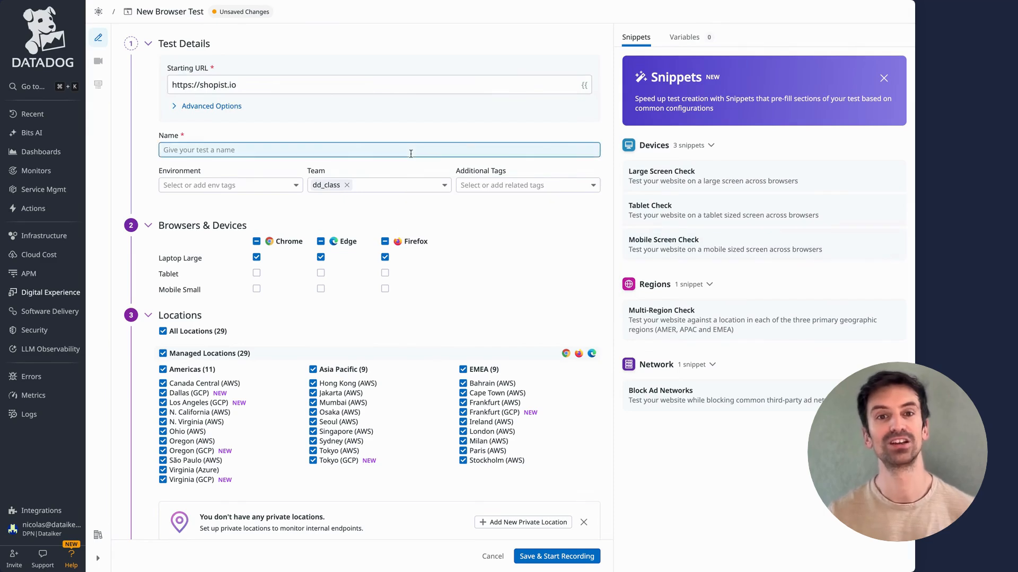
pyautogui.write('Browser Shopist')
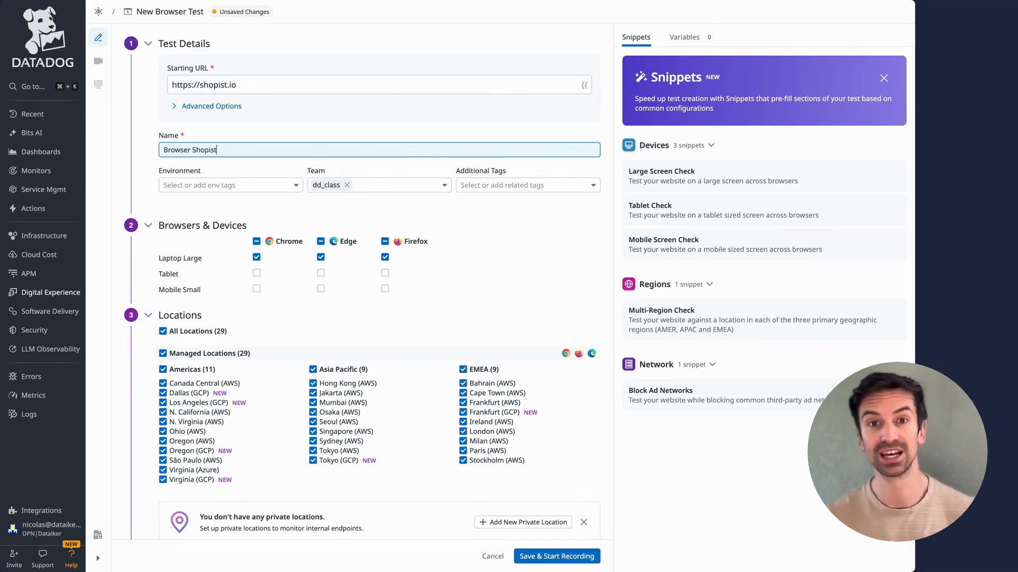
pyautogui.write(' Test')
# Set the browser test's environment to prod and add the service:shopist tag
pyautogui.click(281, 185)
pyautogui.write('prod')
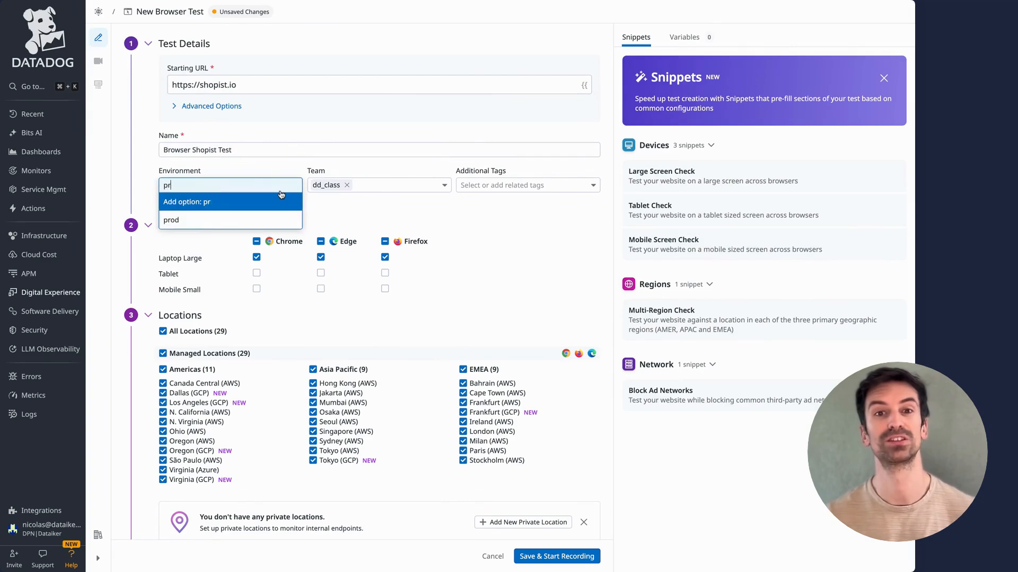
pyautogui.click(271, 203)
pyautogui.click(506, 185)
pyautogui.write('serv')
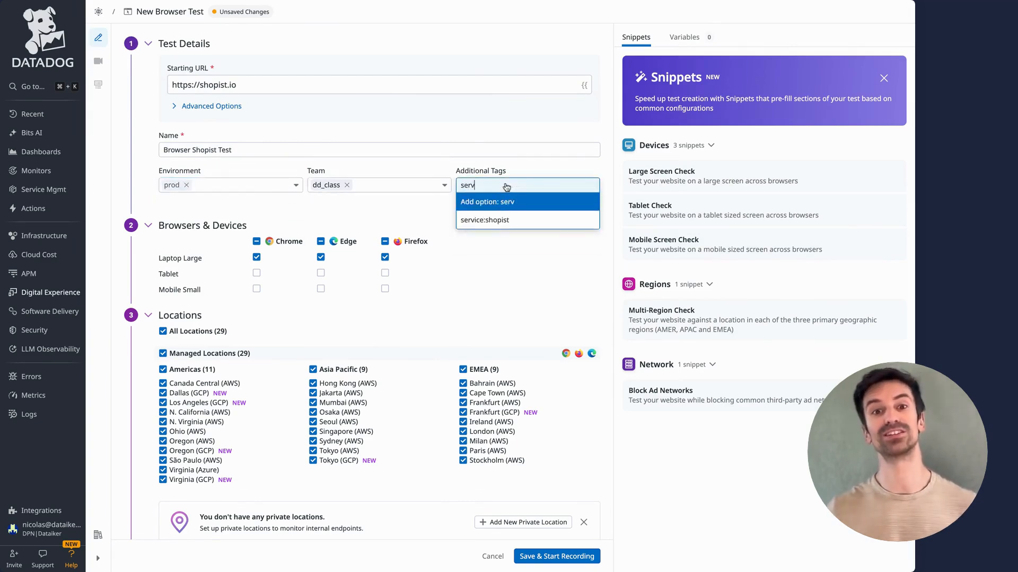
pyautogui.click(503, 219)
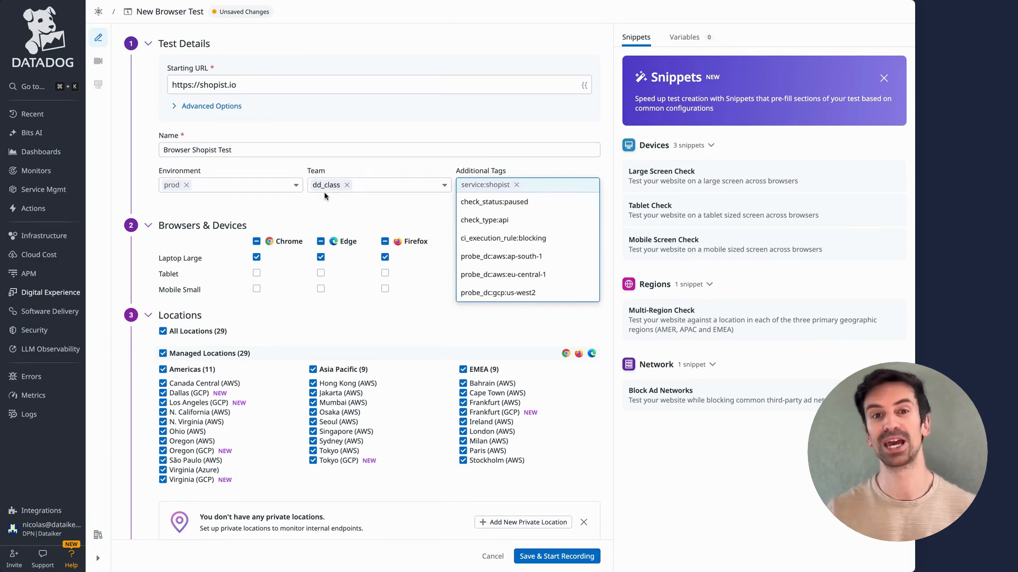
pyautogui.click(324, 209)
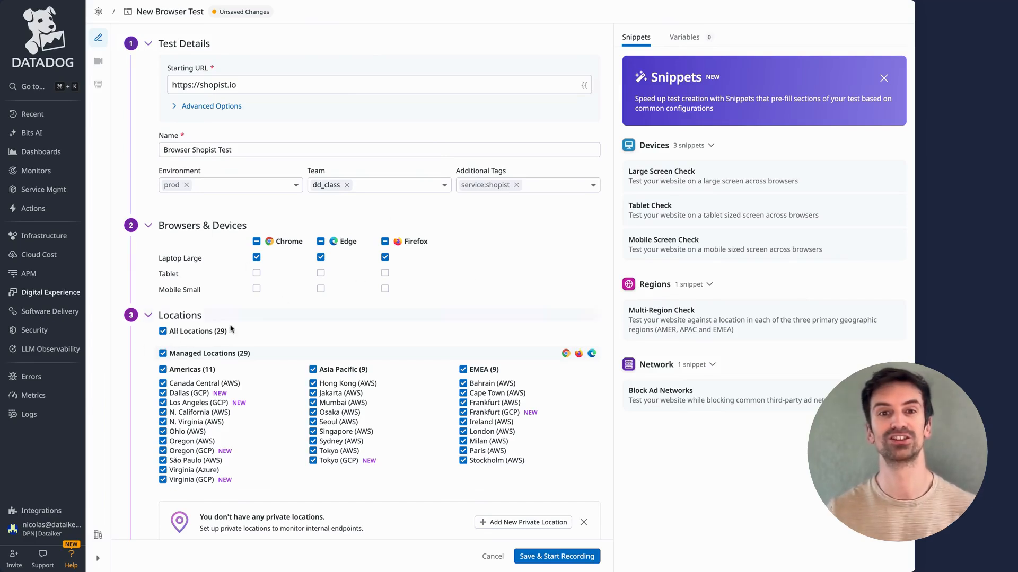
# Restrict the test locations to Frankfurt (GCP) and Osaka (AWS), and the browsers to Chrome on Laptop Large only
pyautogui.click(205, 332)
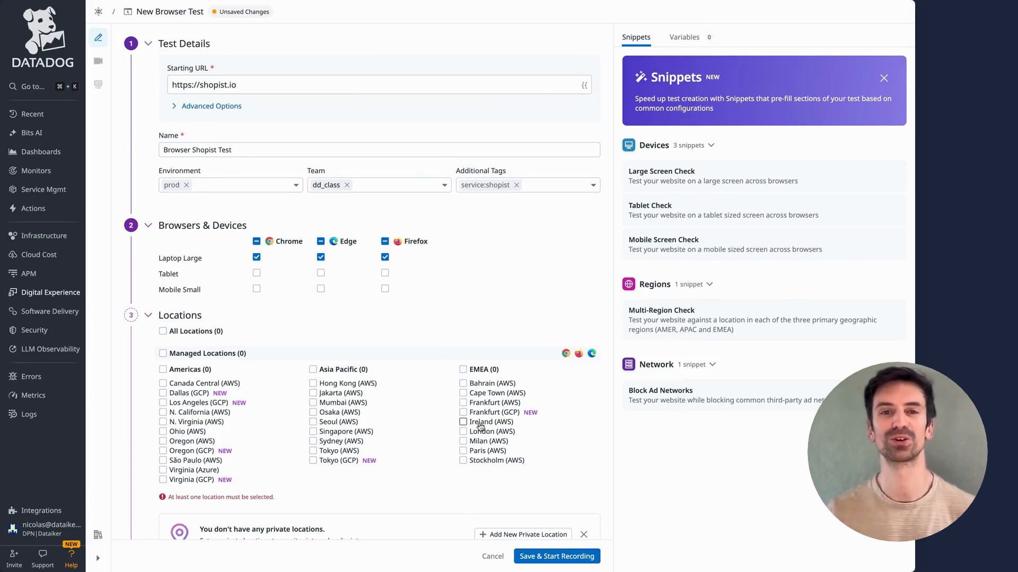
pyautogui.click(463, 412)
pyautogui.click(312, 413)
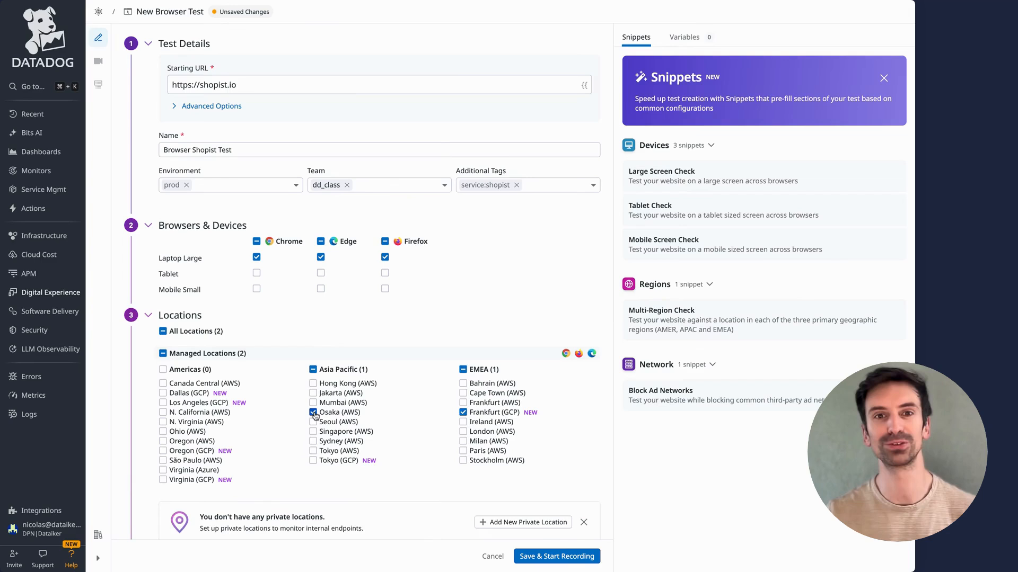
pyautogui.click(321, 258)
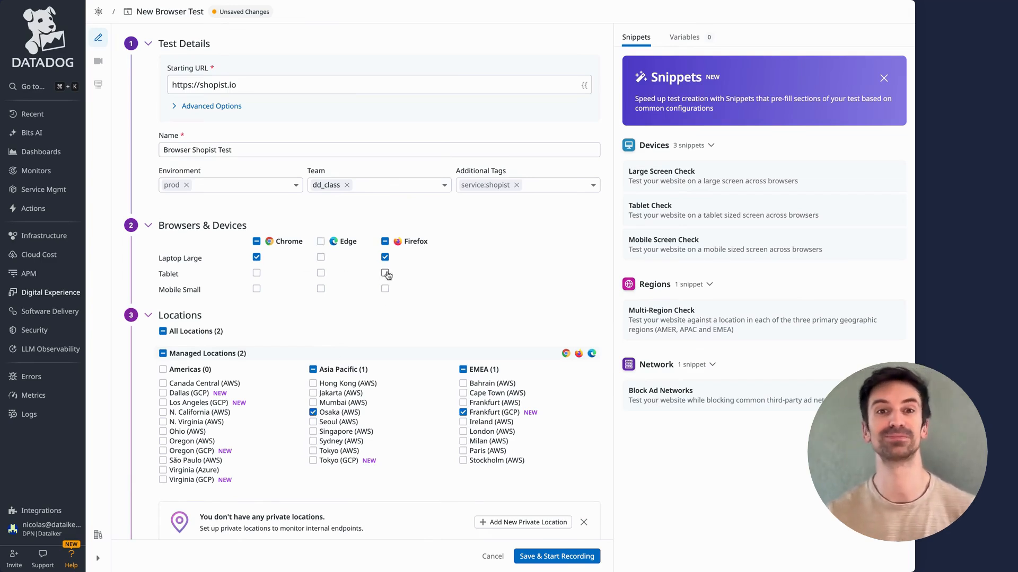
pyautogui.click(386, 259)
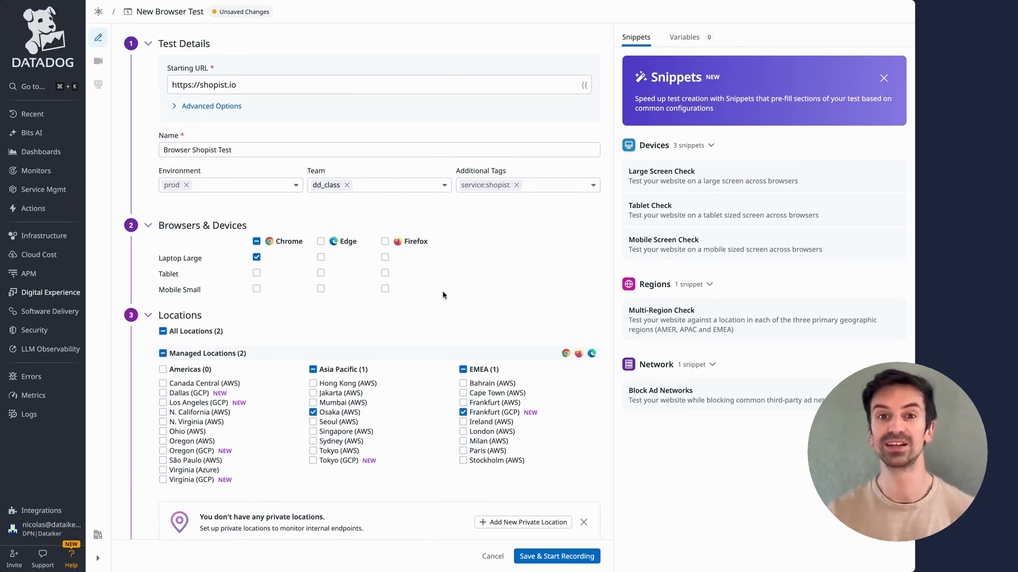
# Expand the retry and scheduling conditions and schedule the browser test to run every 30 minutes
pyautogui.scroll(-3, 442, 290)
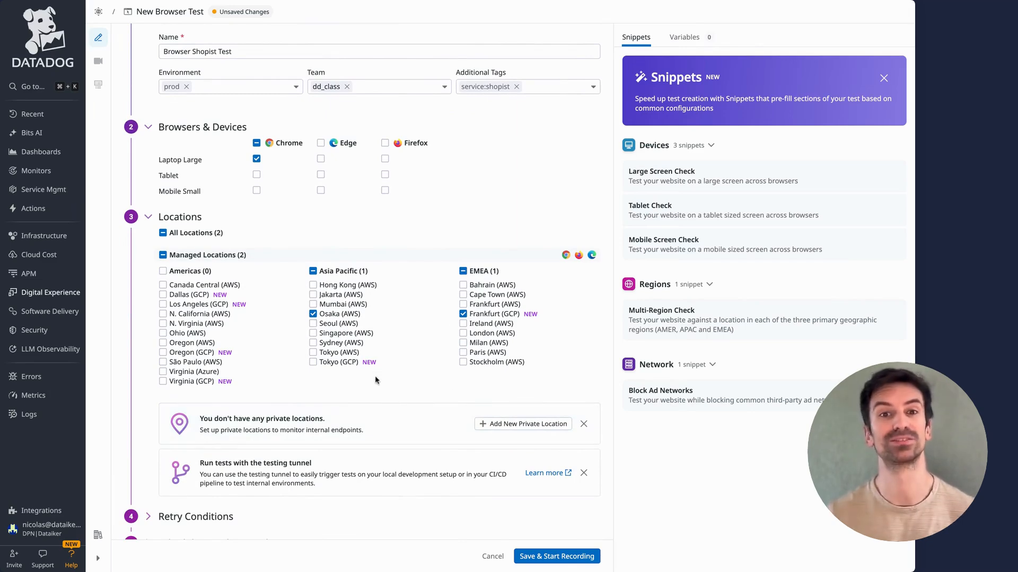
pyautogui.scroll(-2, 368, 463)
pyautogui.click(166, 429)
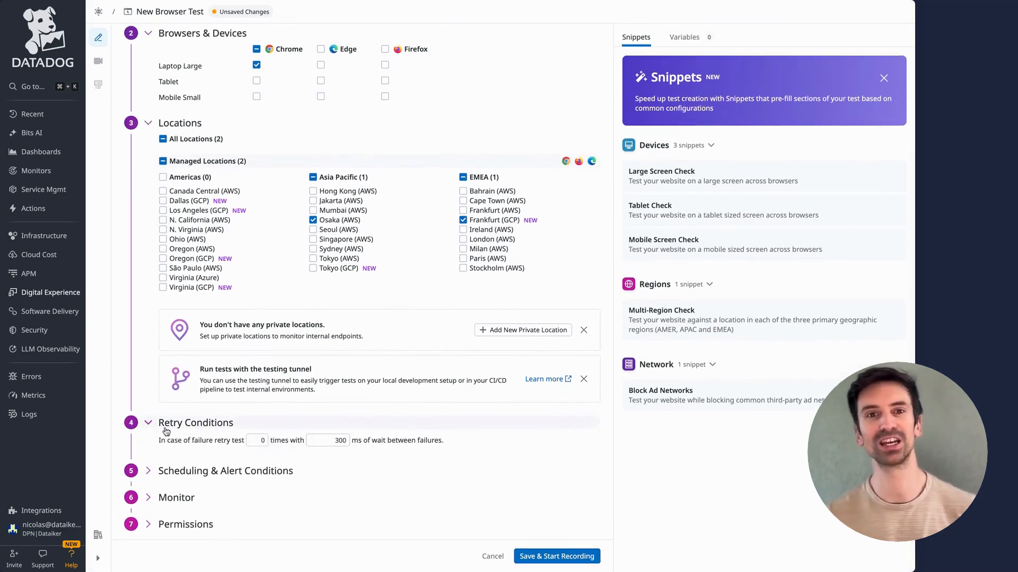
pyautogui.click(234, 479)
pyautogui.scroll(-3, 265, 424)
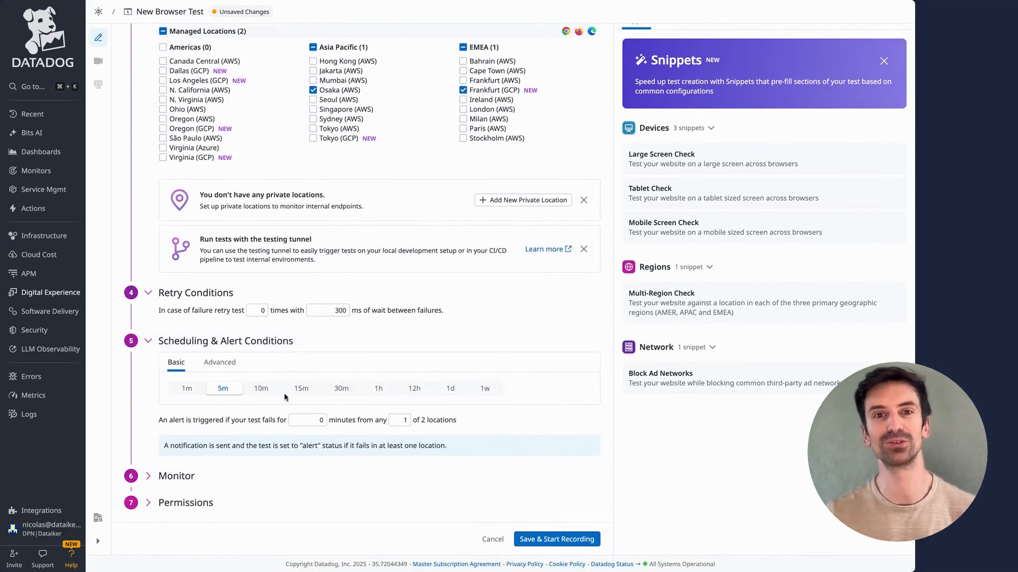
pyautogui.click(341, 392)
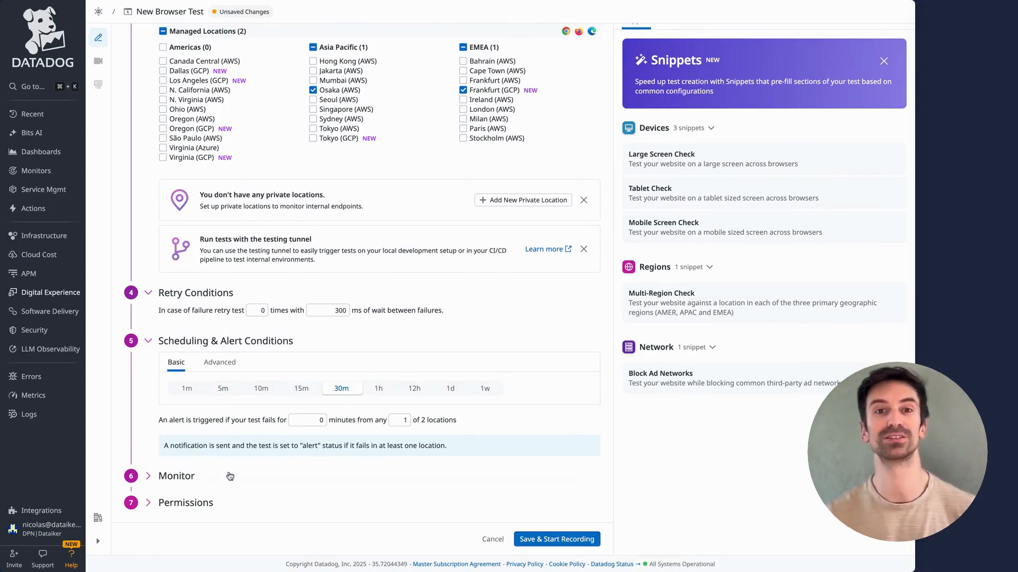
# Title the browser test's monitor "Browser Shopist Journey Error" and enter "MY TEXT" as its notification message
pyautogui.click(230, 476)
pyautogui.scroll(-2, 223, 450)
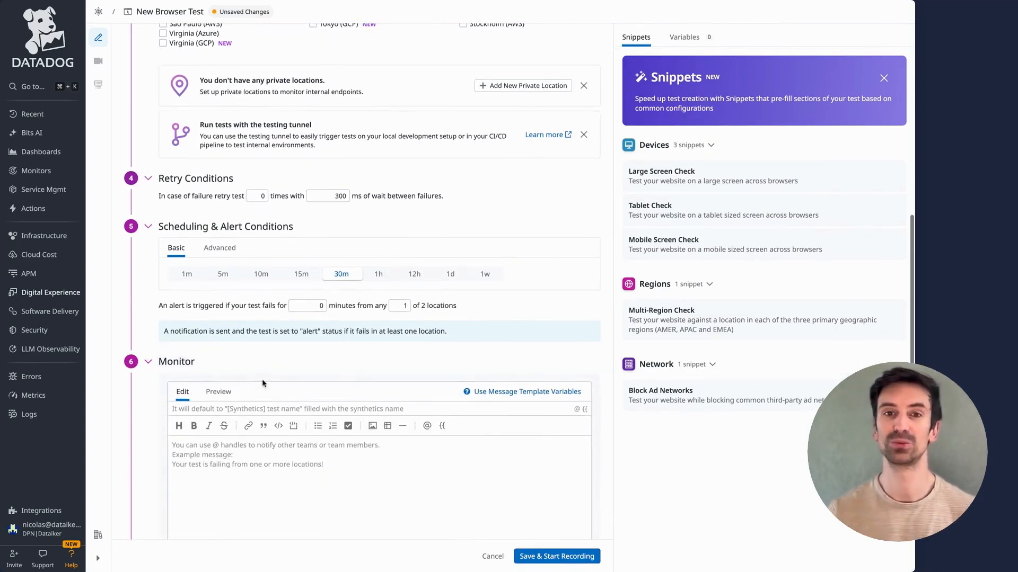
pyautogui.click(211, 411)
pyautogui.write('Browser Shopist Journey Error')
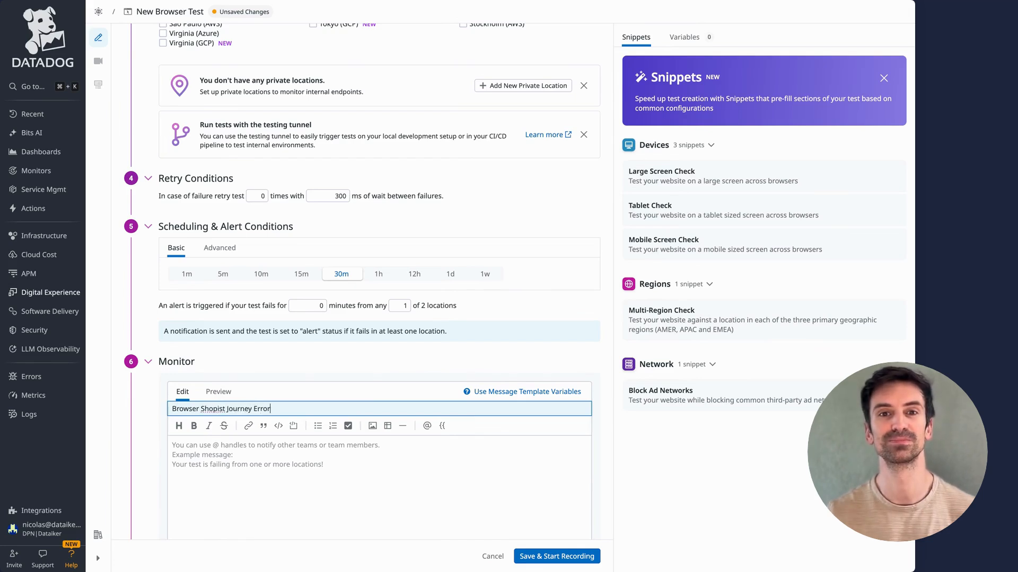
pyautogui.click(210, 482)
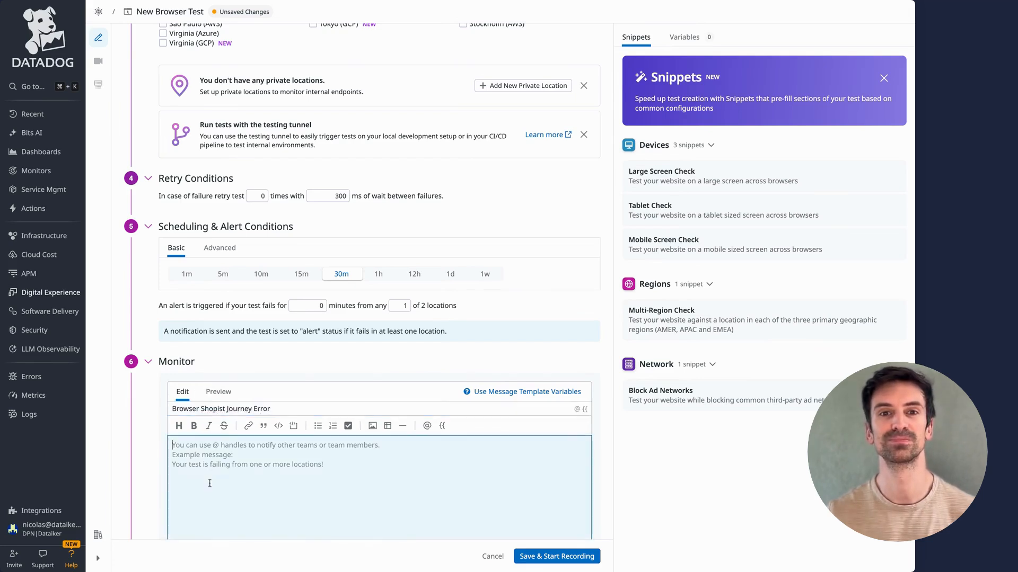
pyautogui.write('M')
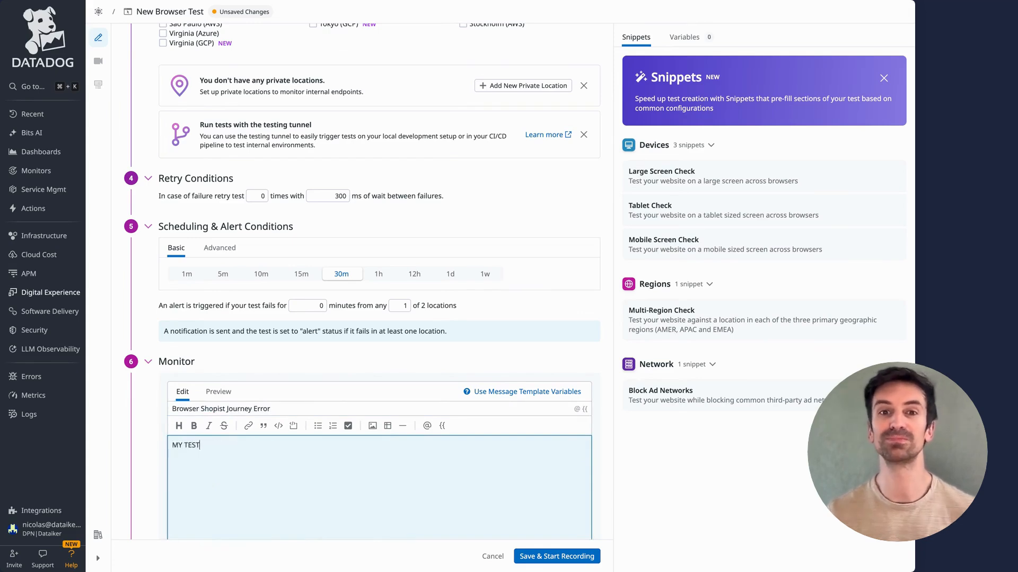
pyautogui.write('Y TEXT')
pyautogui.scroll(-3, 232, 449)
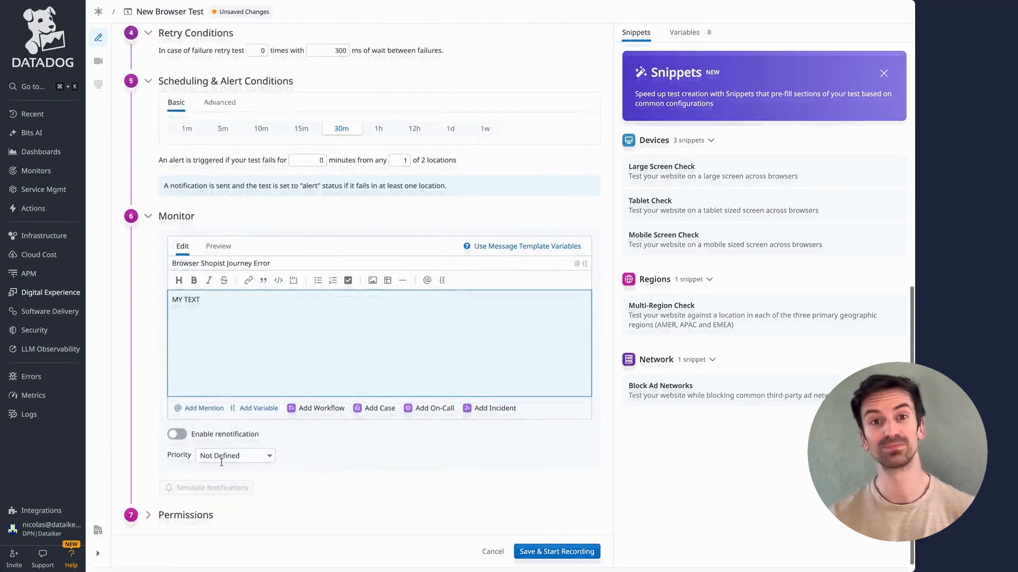
# Set the monitor priority to P5 (Info), expand the permissions section, and save the browser test to start recording
pyautogui.click(232, 449)
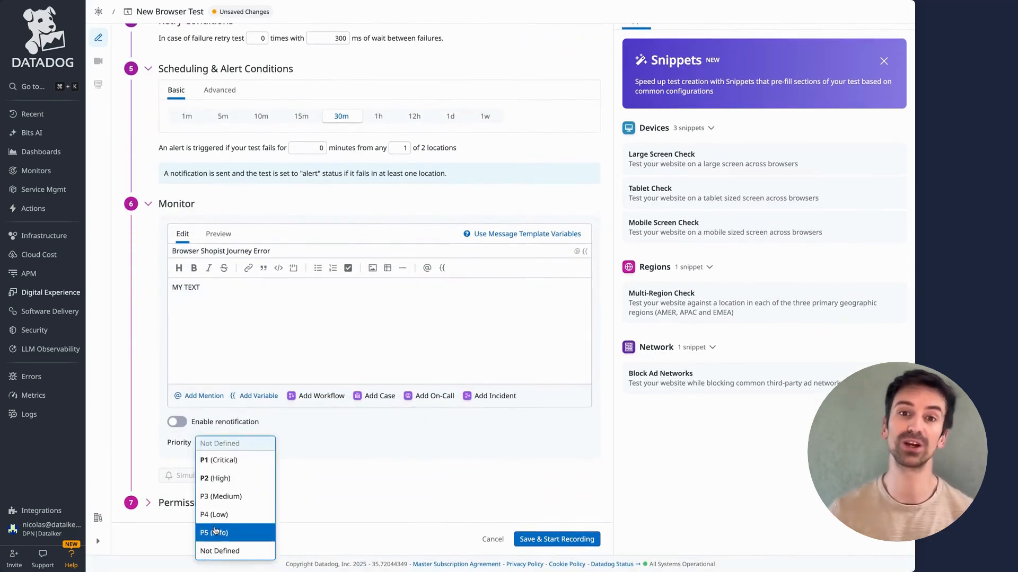
pyautogui.click(216, 532)
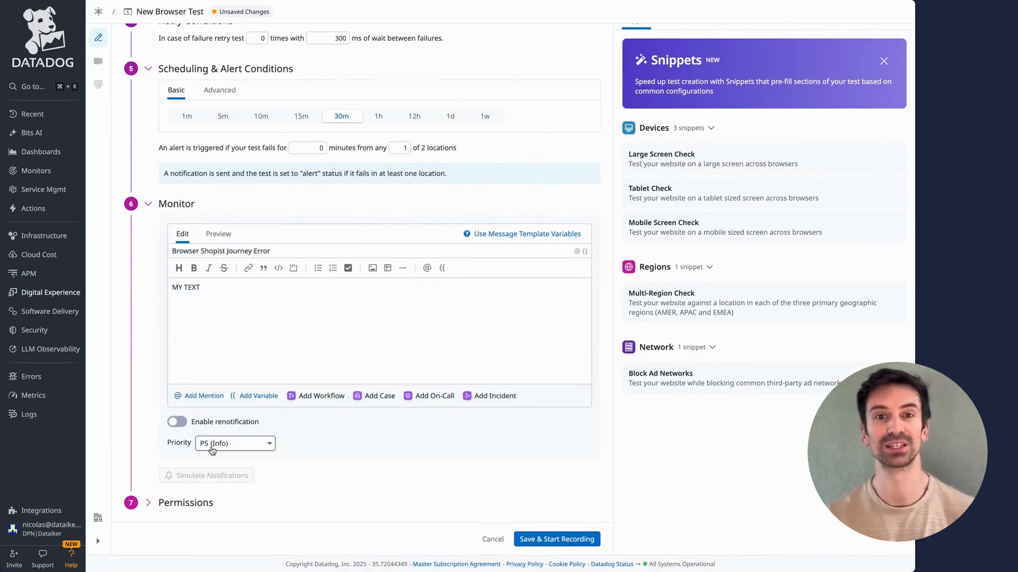
pyautogui.click(197, 513)
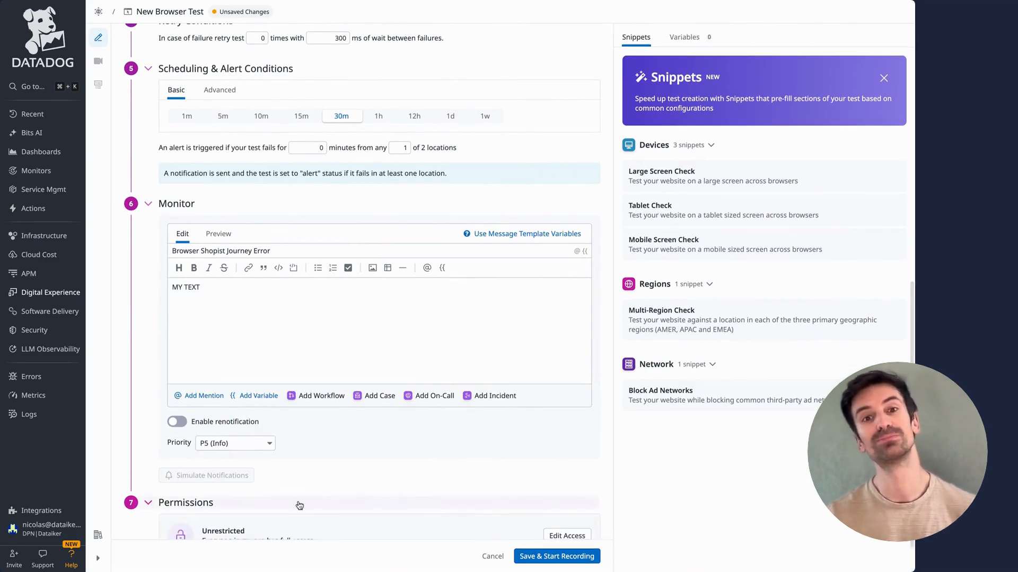
pyautogui.scroll(-1, 318, 492)
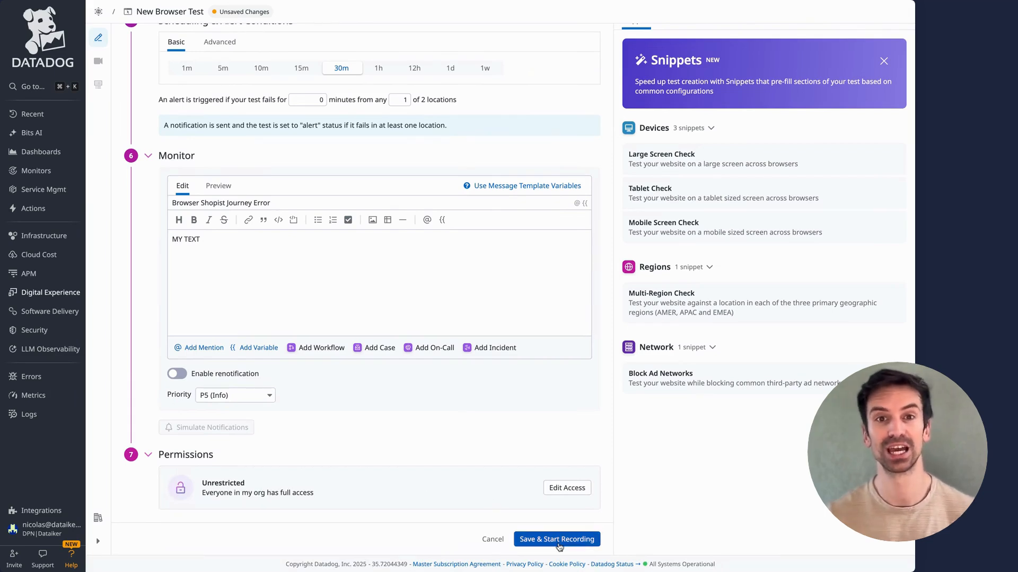
pyautogui.click(559, 547)
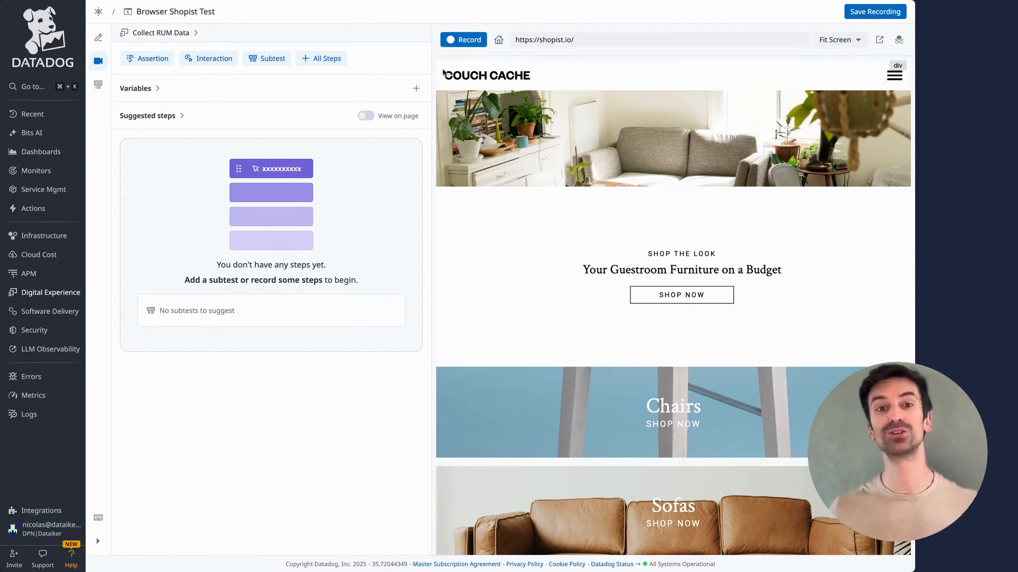
# Start recording the journey on shopist.io by opening the Chairs department and adding the Wicker Chair to the cart
pyautogui.click(462, 40)
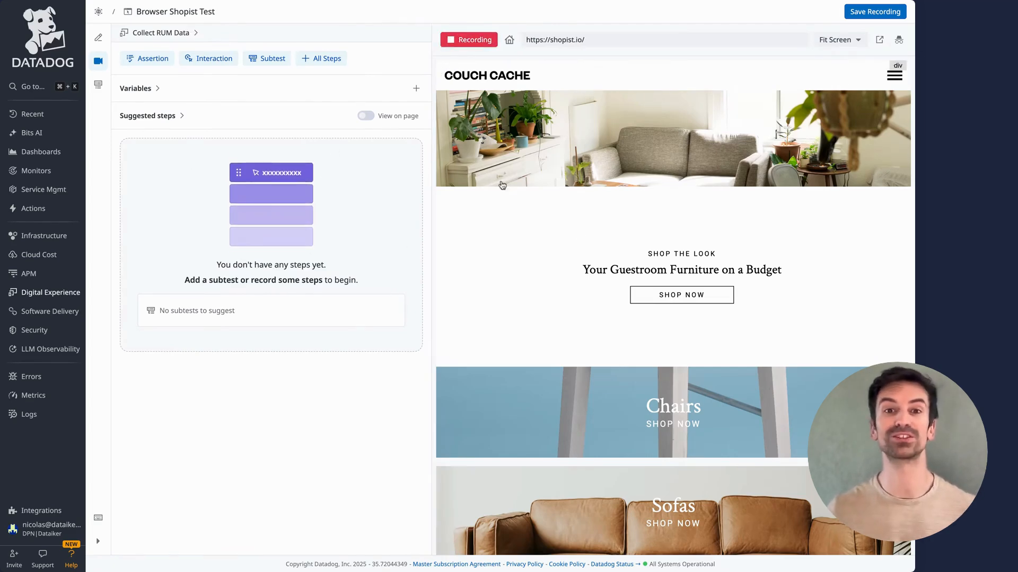
pyautogui.click(680, 415)
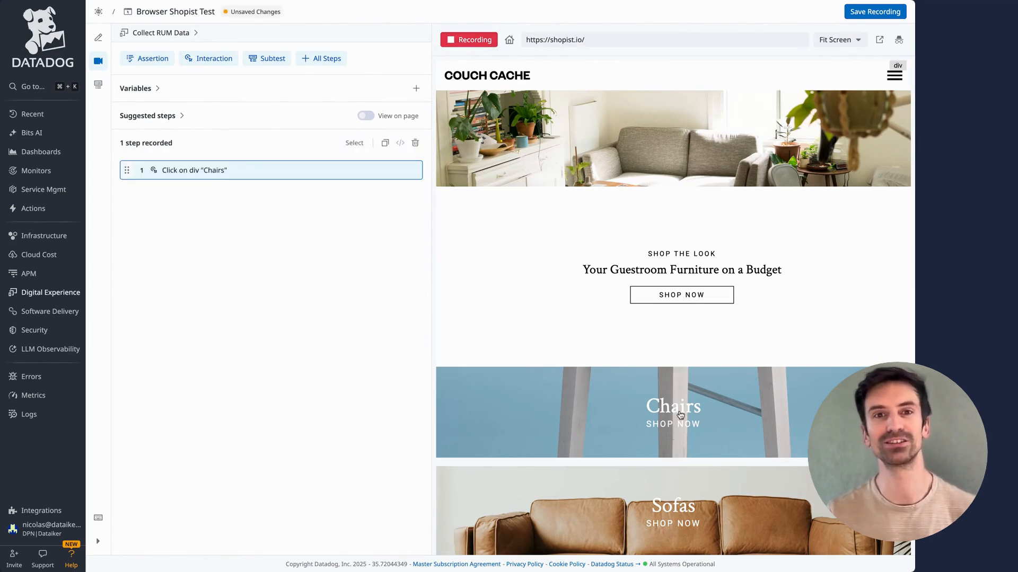
pyautogui.click(574, 231)
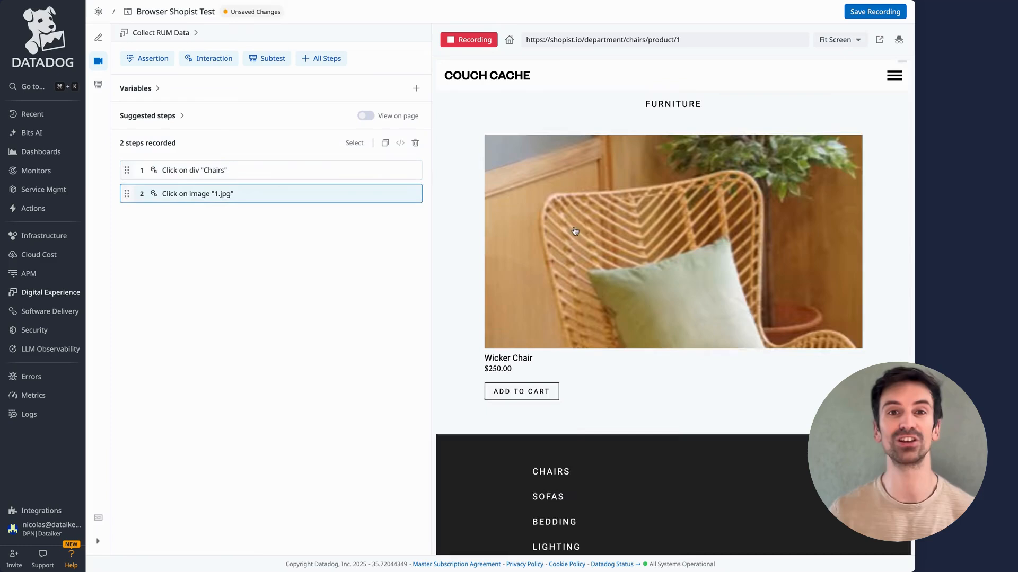
pyautogui.click(519, 391)
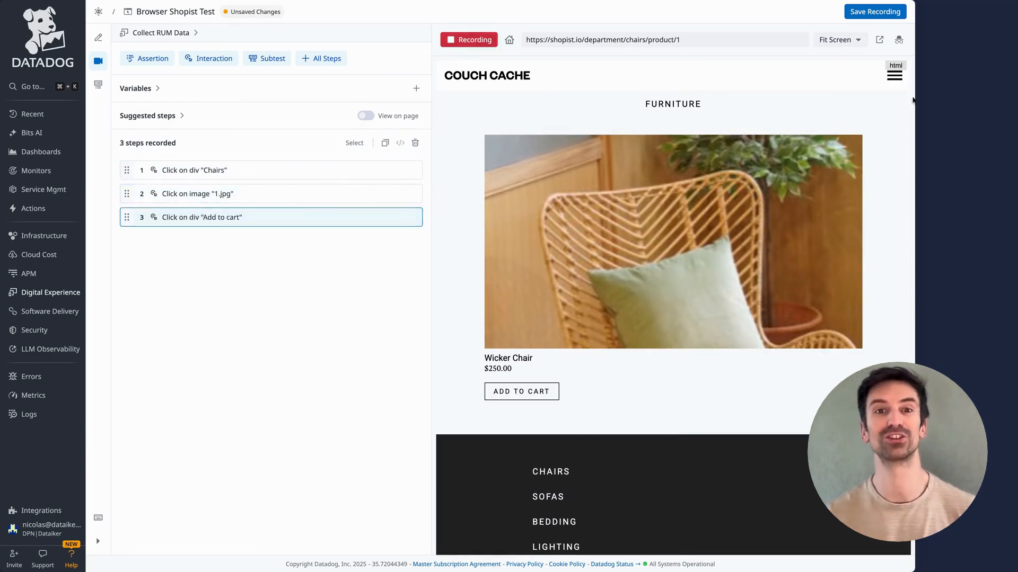
# Record opening the cart through the site's hamburger menu and checking out, and stop the recording
pyautogui.click(895, 77)
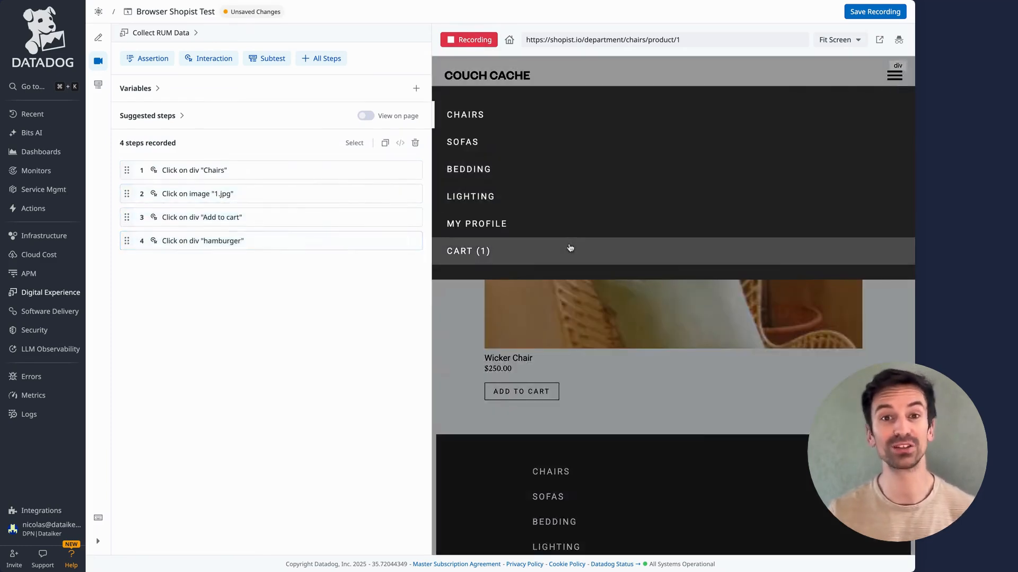
pyautogui.click(567, 247)
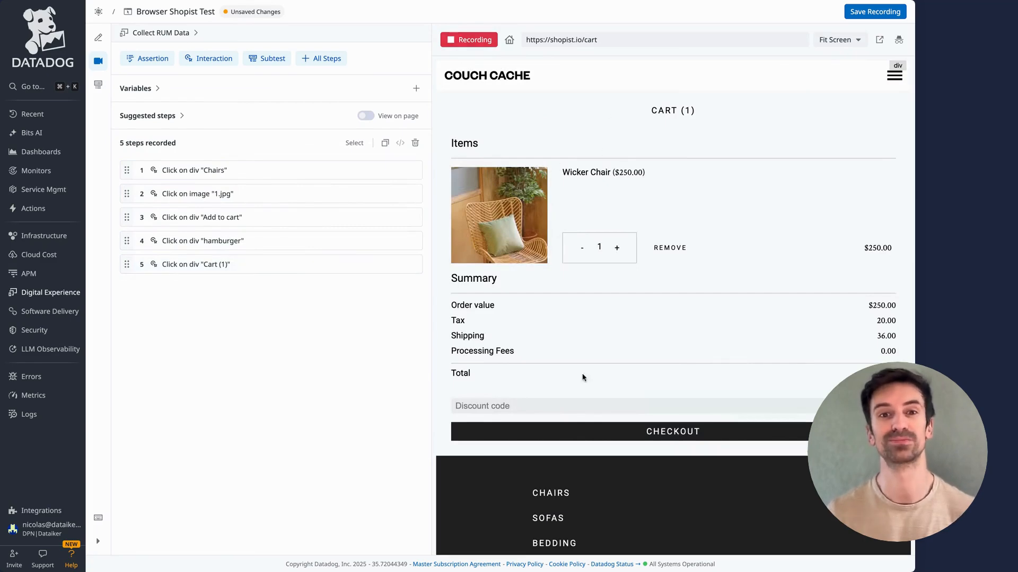
pyautogui.click(608, 438)
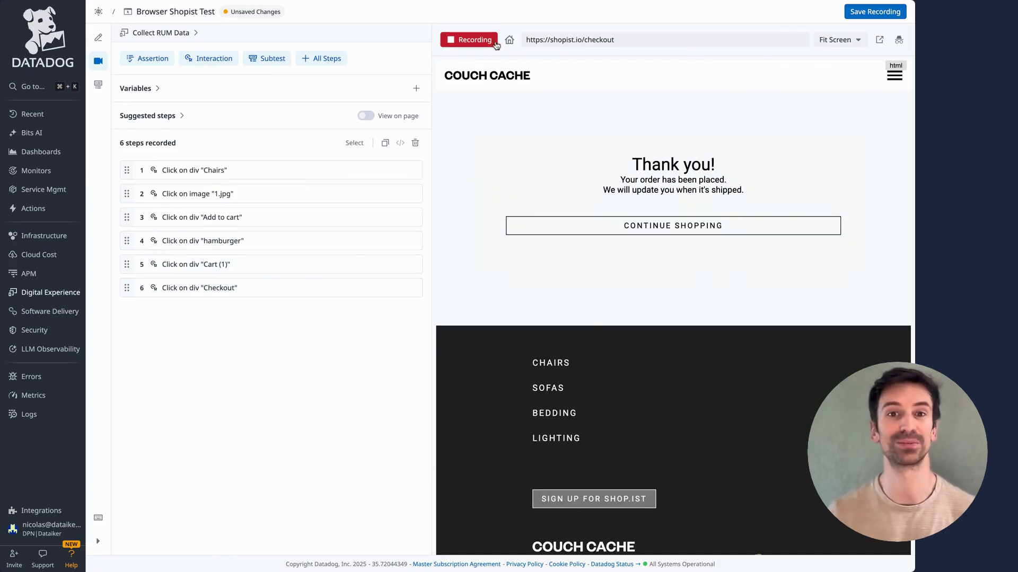
pyautogui.click(485, 42)
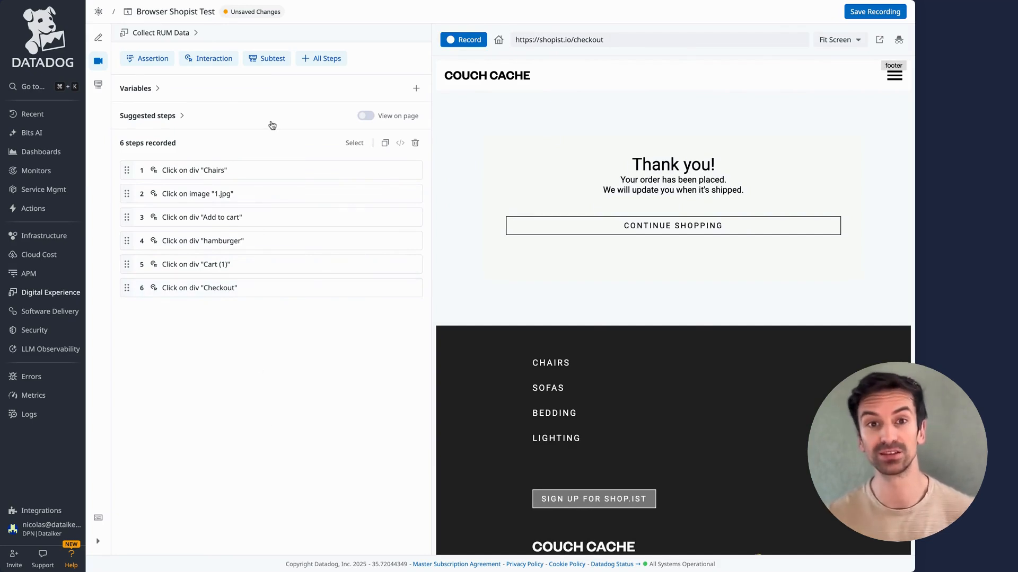
# Add an element content assertion that the checkout title should contain "Thank you!", and save the recording
pyautogui.click(168, 61)
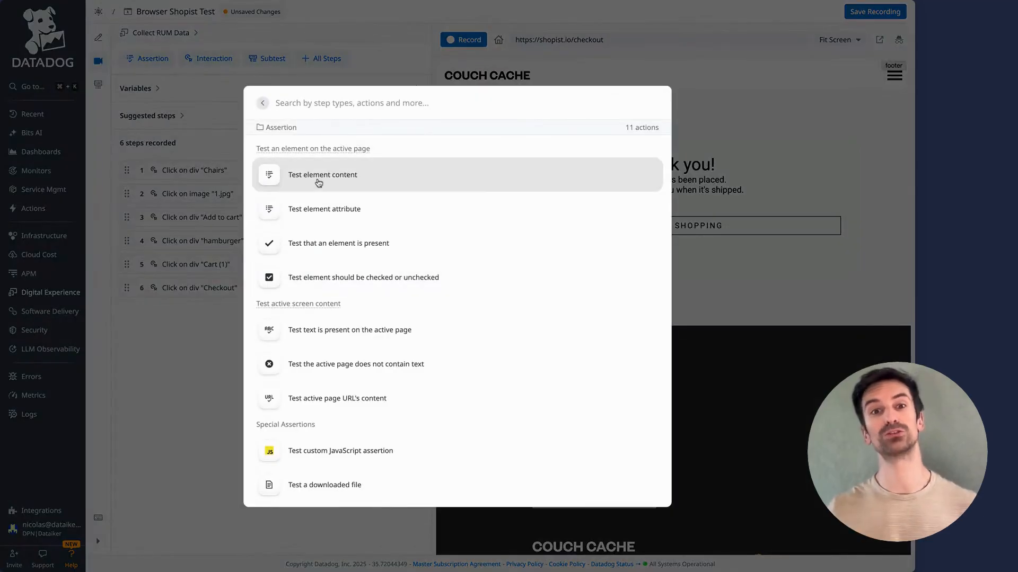
pyautogui.click(289, 170)
pyautogui.click(666, 165)
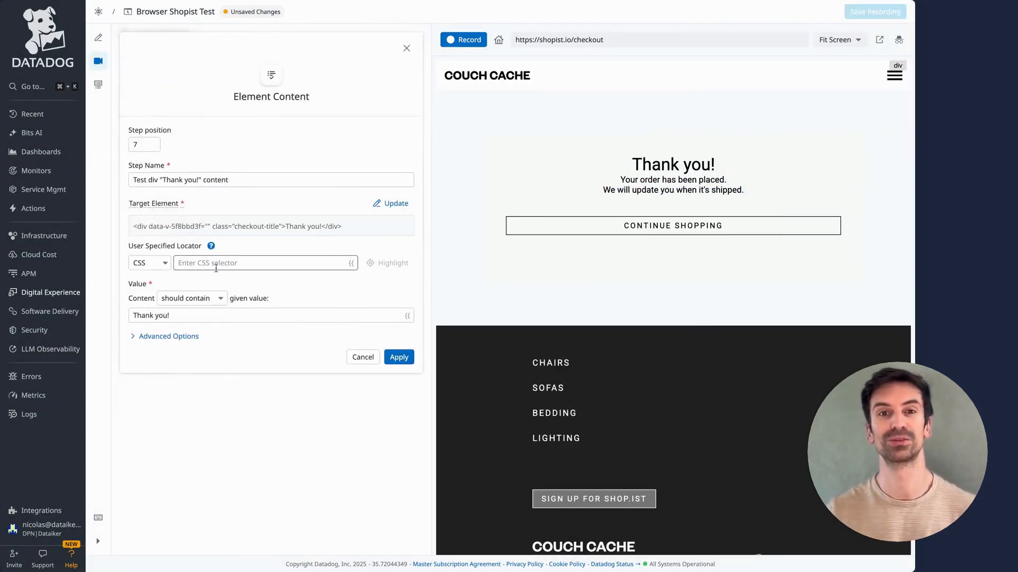
pyautogui.click(386, 355)
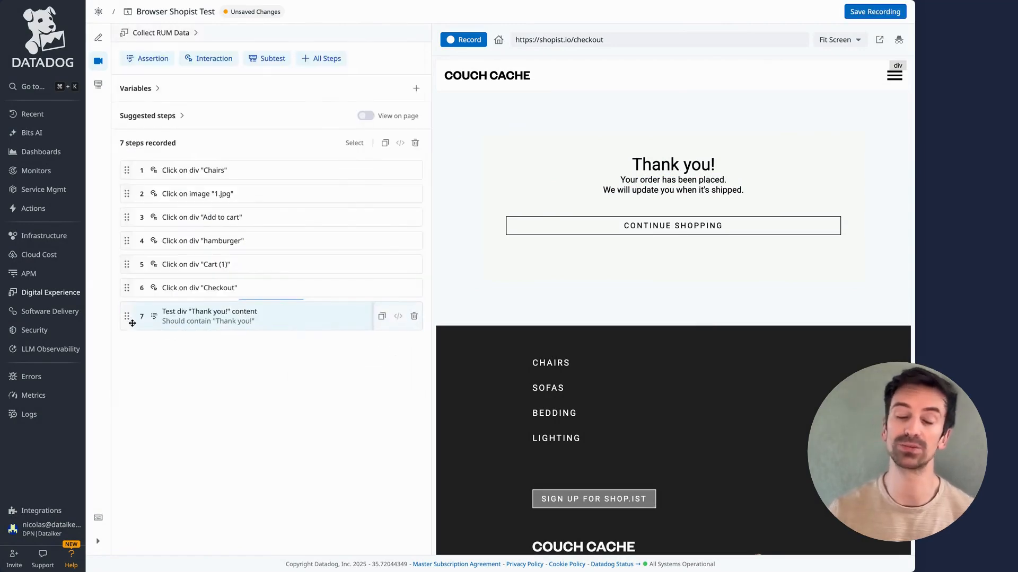
pyautogui.click(854, 14)
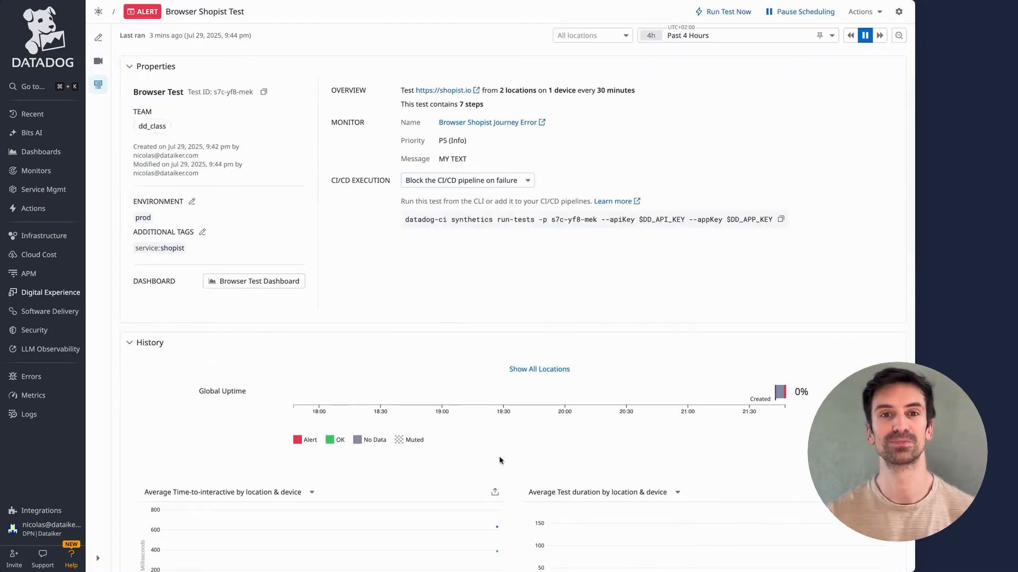
# Open the details of the failed "hamburger" step in the test's sample run
pyautogui.scroll(-10, 500, 461)
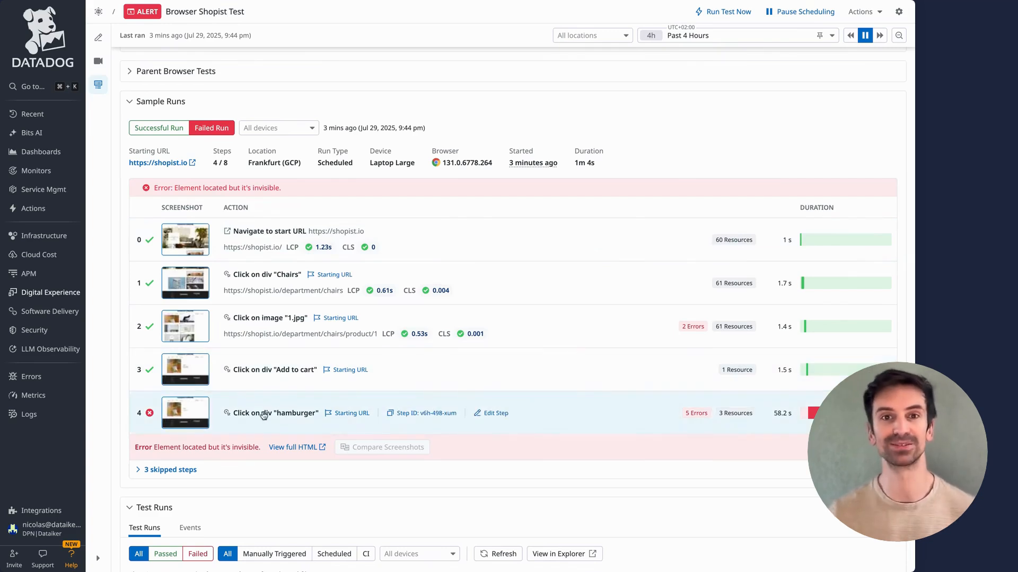
pyautogui.click(245, 415)
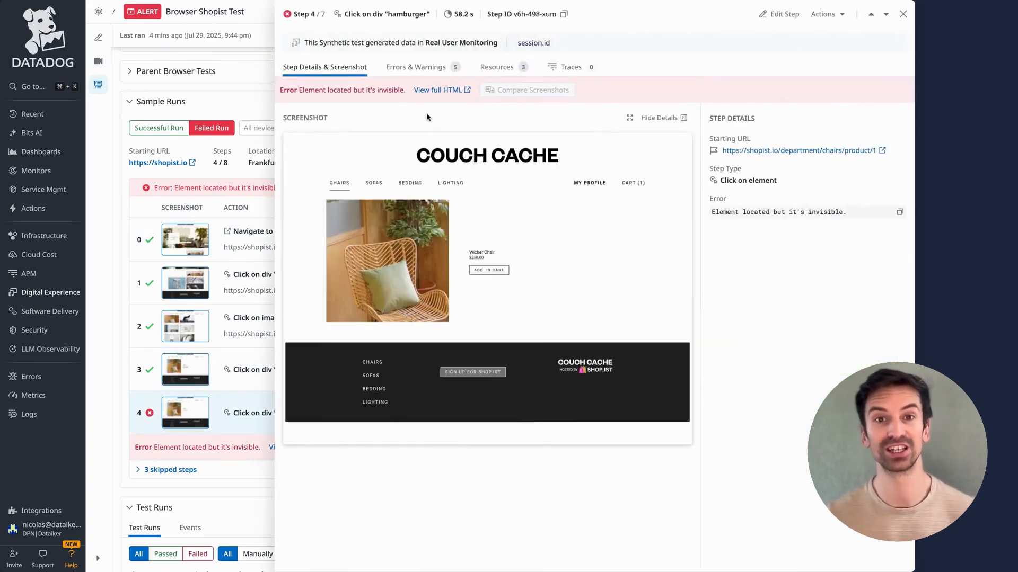